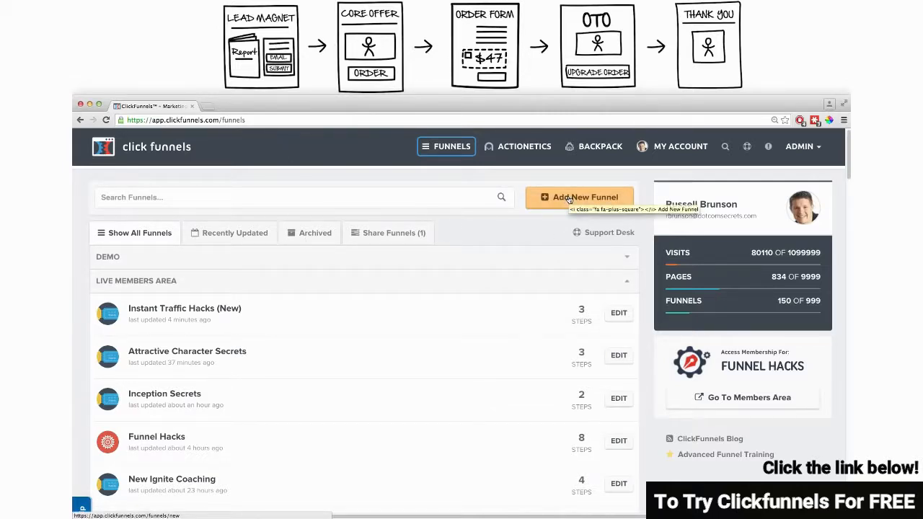
Start a new funnel with the Sell Your Product goal and the Sales Funnel type
{"action": "left_click", "coordinate": [569, 198]}
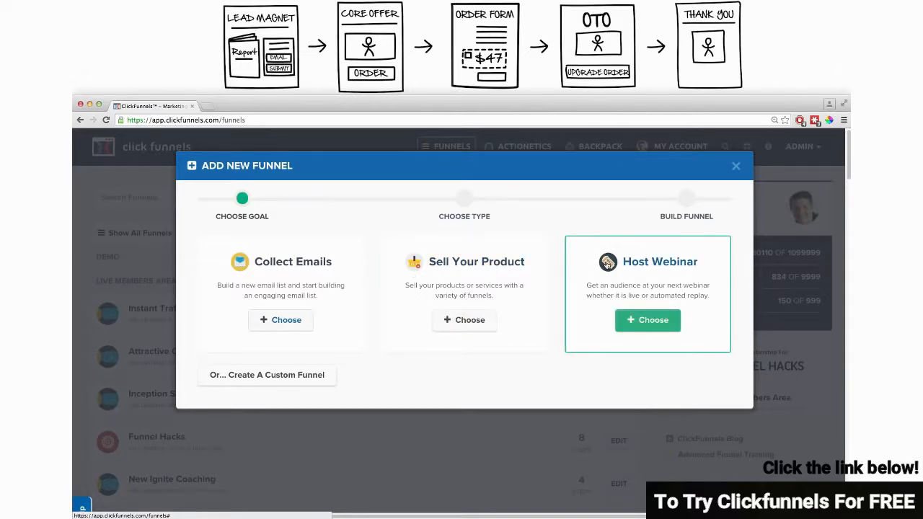
{"action": "left_click", "coordinate": [646, 321]}
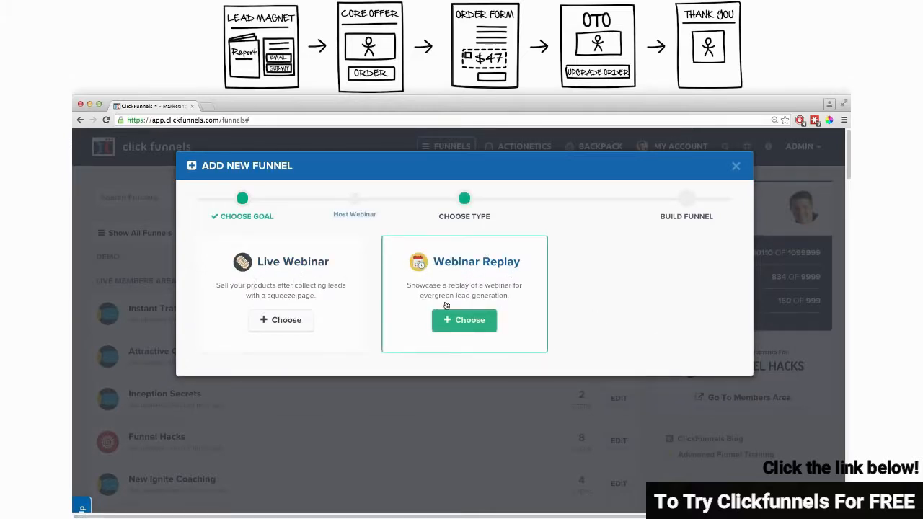
{"action": "left_click", "coordinate": [346, 215]}
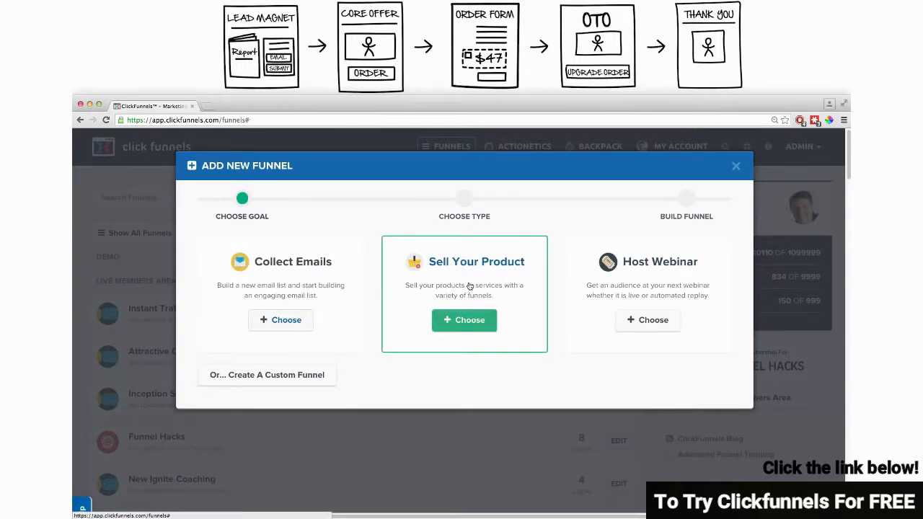
{"action": "left_click", "coordinate": [469, 286]}
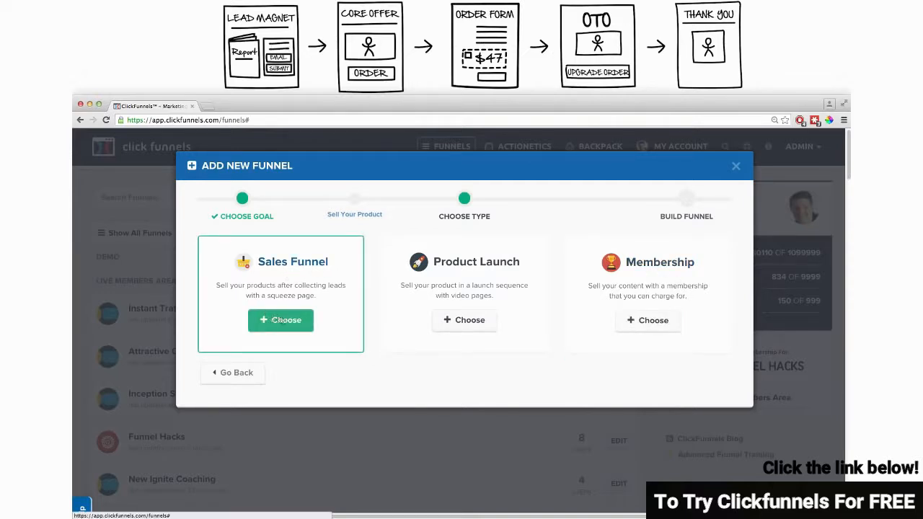
{"action": "left_click", "coordinate": [281, 321]}
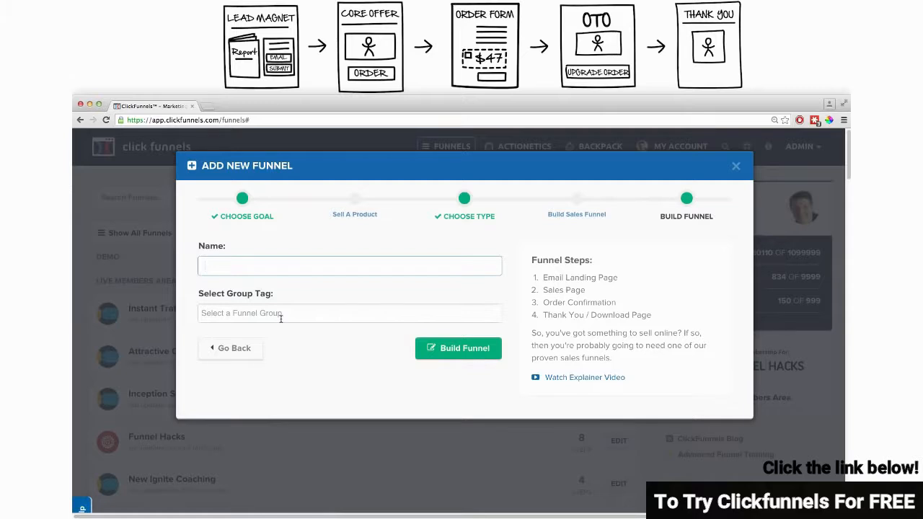
Name the funnel Demo Funnel, assign it the demo group tag, and build it
{"action": "type", "text": "Demo Fu"}
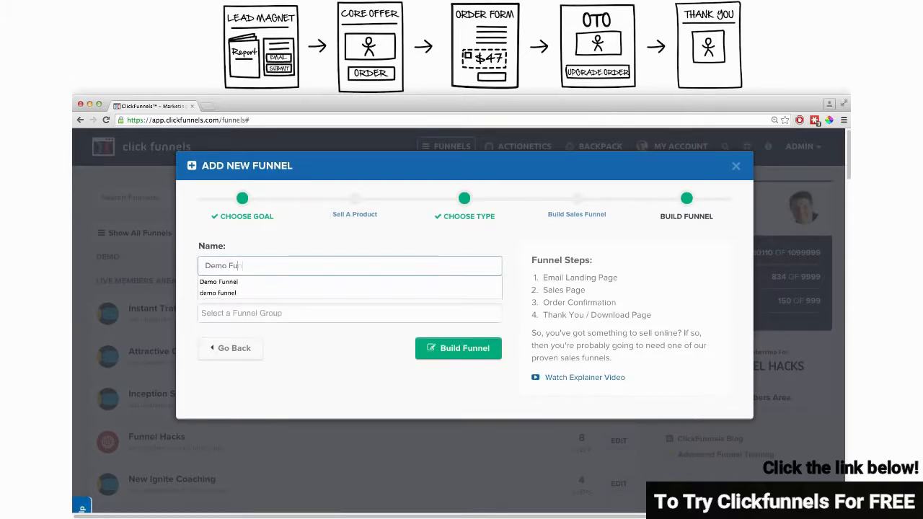
{"action": "type", "text": "nnel"}
{"action": "key", "text": "Tab"}
{"action": "type", "text": "demo"}
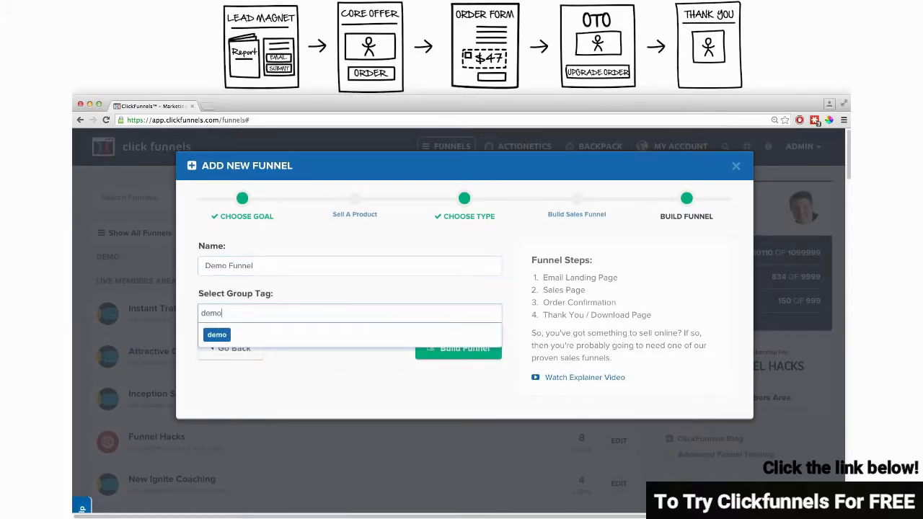
{"action": "left_click", "coordinate": [216, 336]}
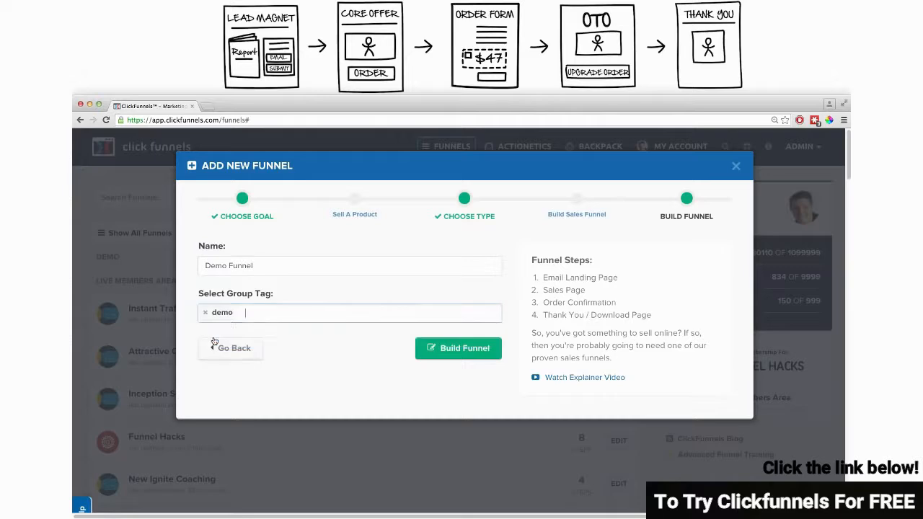
{"action": "left_click", "coordinate": [455, 349]}
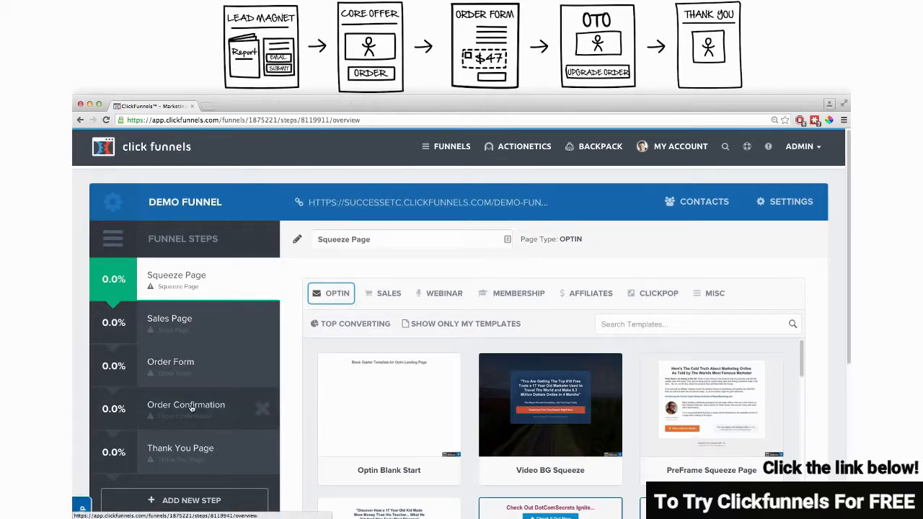
Replace the Order Confirmation funnel step with a new OTO Page step placed between Order Form and Thank You Page
{"action": "left_click", "coordinate": [262, 408]}
{"action": "left_click", "coordinate": [473, 172]}
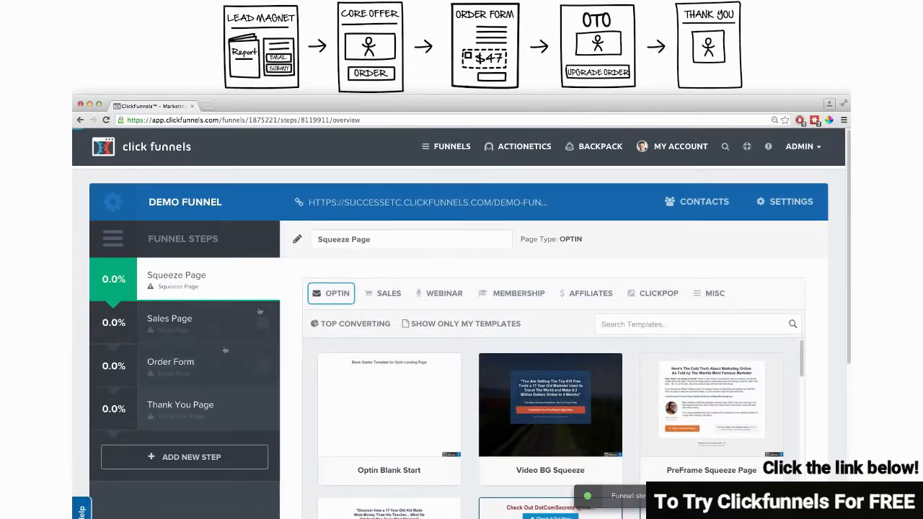
{"action": "left_click", "coordinate": [175, 460]}
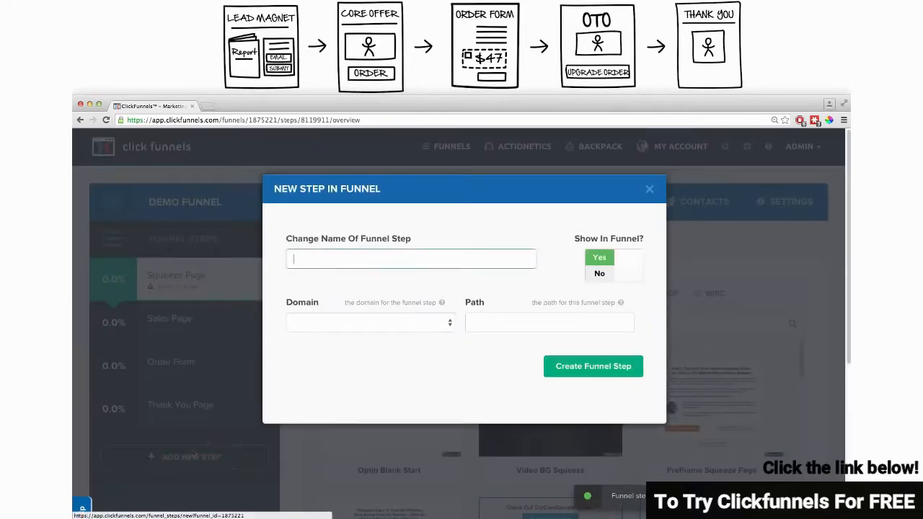
{"action": "type", "text": "OT"}
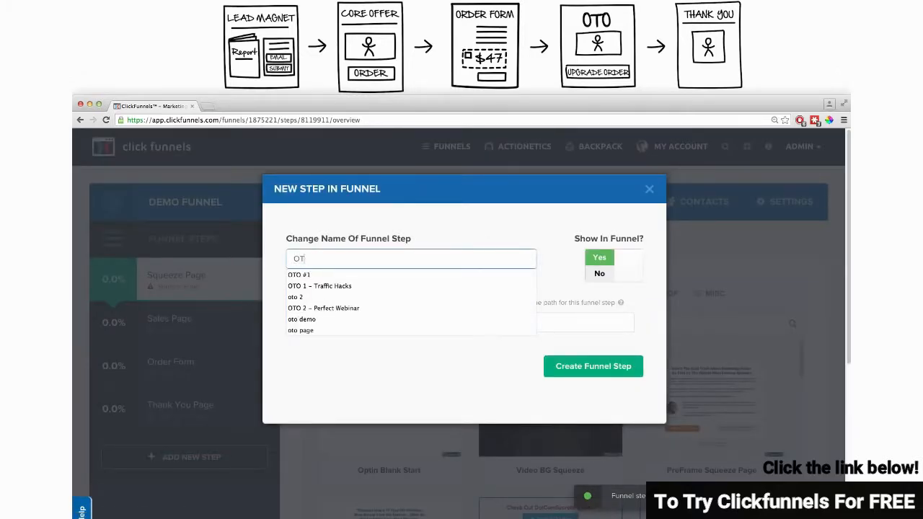
{"action": "type", "text": "oO Page"}
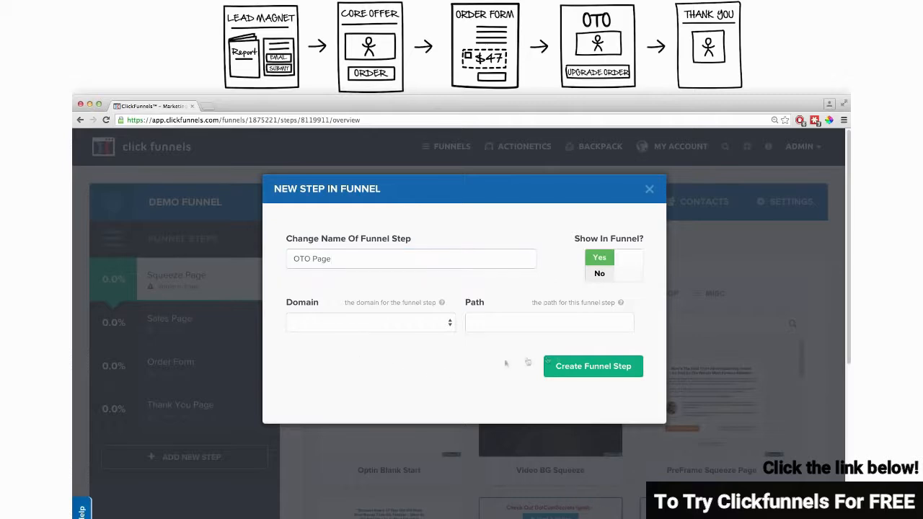
{"action": "left_click", "coordinate": [570, 366]}
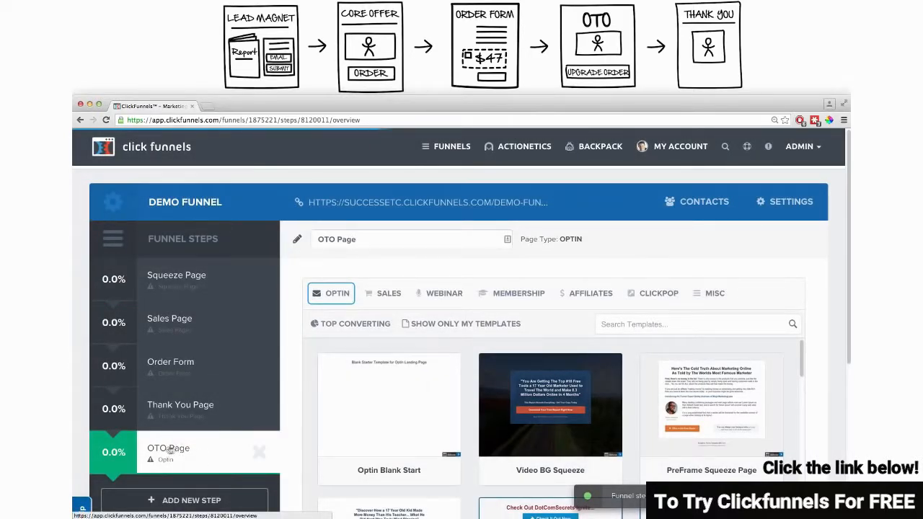
{"action": "left_click_drag", "start_coordinate": [170, 450], "coordinate": [175, 405]}
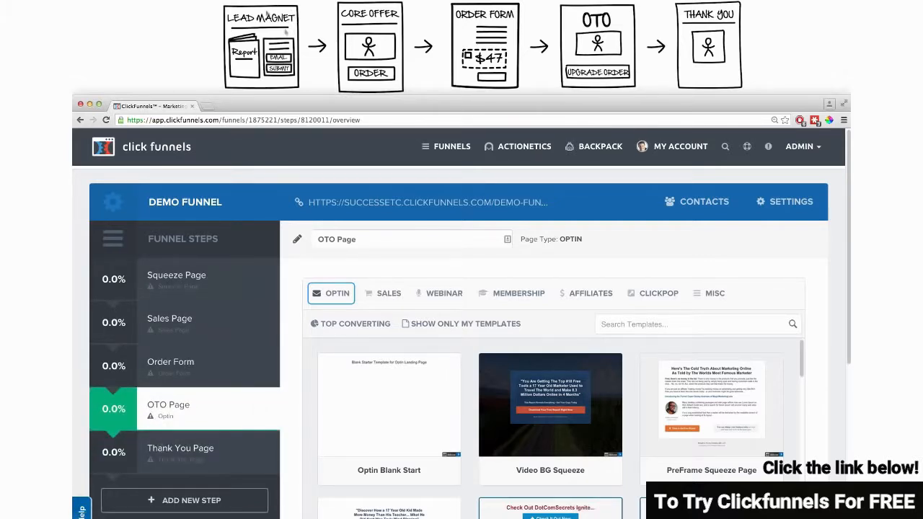
Apply the Dark Optin Box template to the Squeeze Page step
{"action": "left_click", "coordinate": [186, 281]}
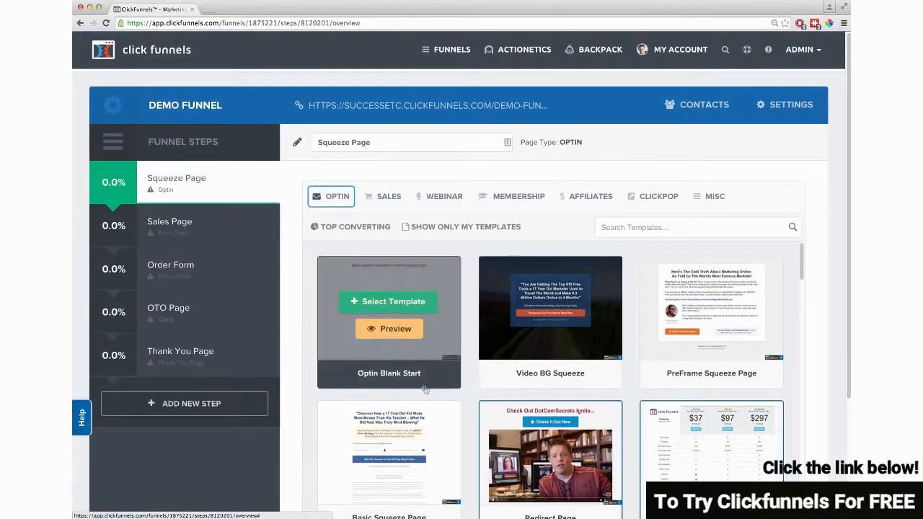
{"action": "scroll", "coordinate": [467, 430], "scroll_direction": "down", "scroll_amount": 3}
{"action": "scroll", "coordinate": [467, 430], "scroll_direction": "down", "scroll_amount": 8}
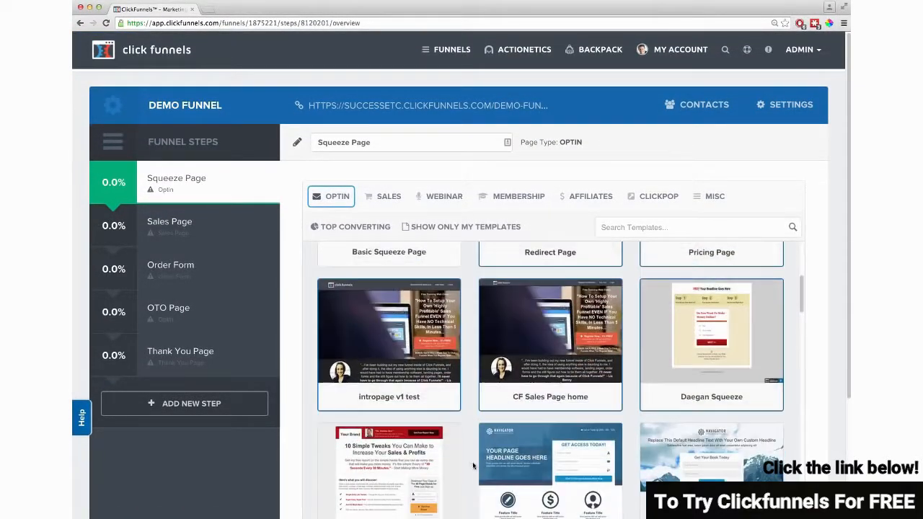
{"action": "scroll", "coordinate": [475, 483], "scroll_direction": "down", "scroll_amount": 10}
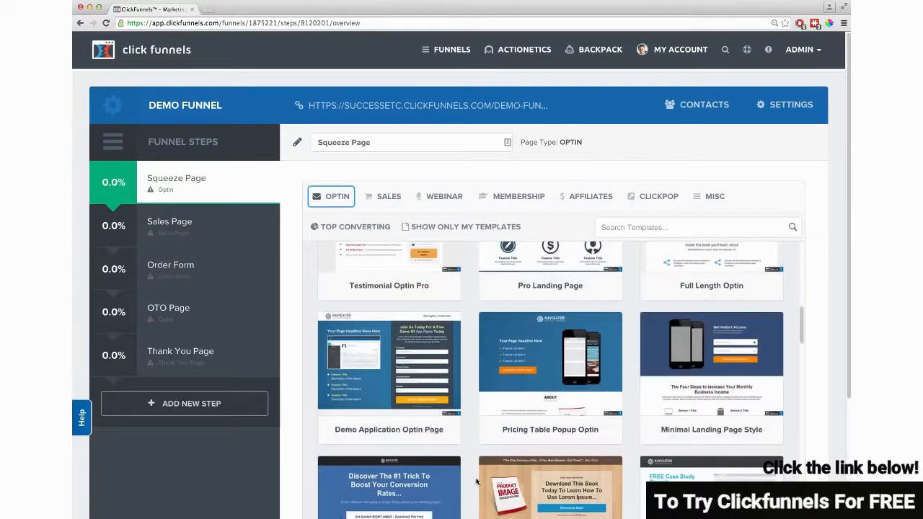
{"action": "scroll", "coordinate": [477, 492], "scroll_direction": "down", "scroll_amount": 10}
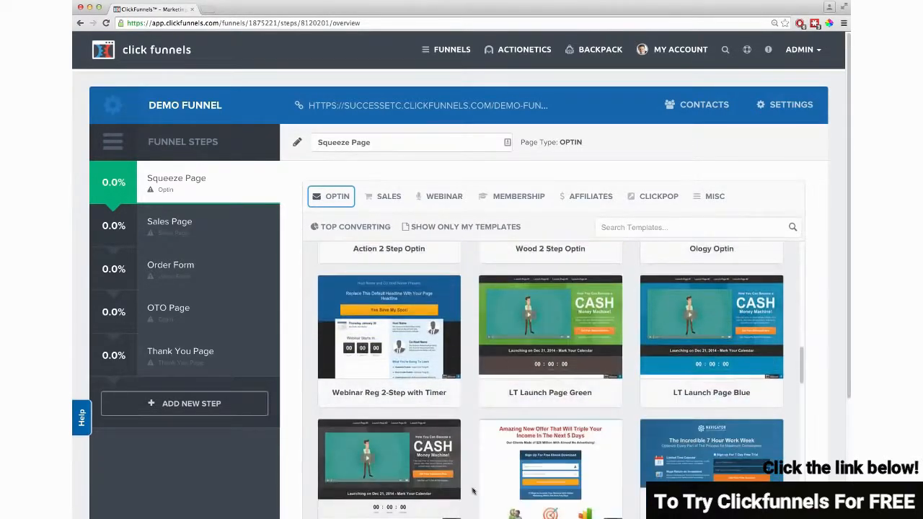
{"action": "scroll", "coordinate": [473, 495], "scroll_direction": "down", "scroll_amount": 10}
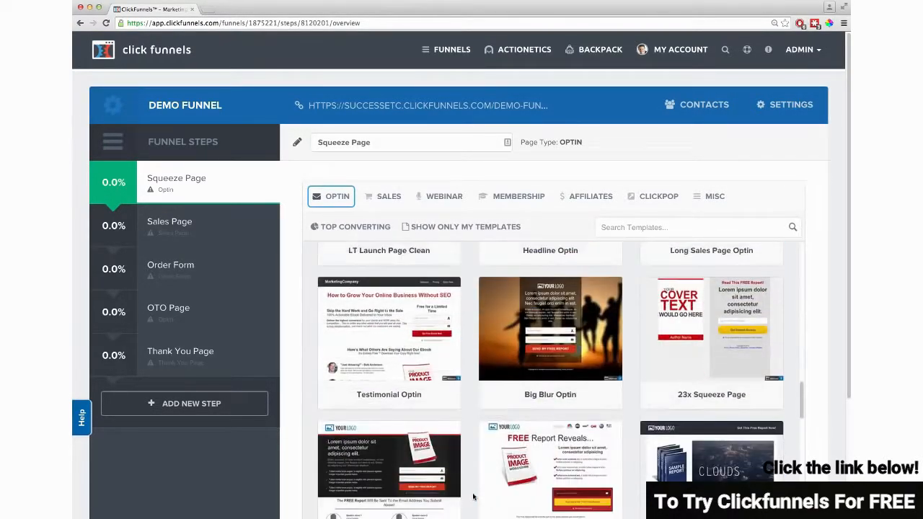
{"action": "scroll", "coordinate": [470, 497], "scroll_direction": "down", "scroll_amount": 10}
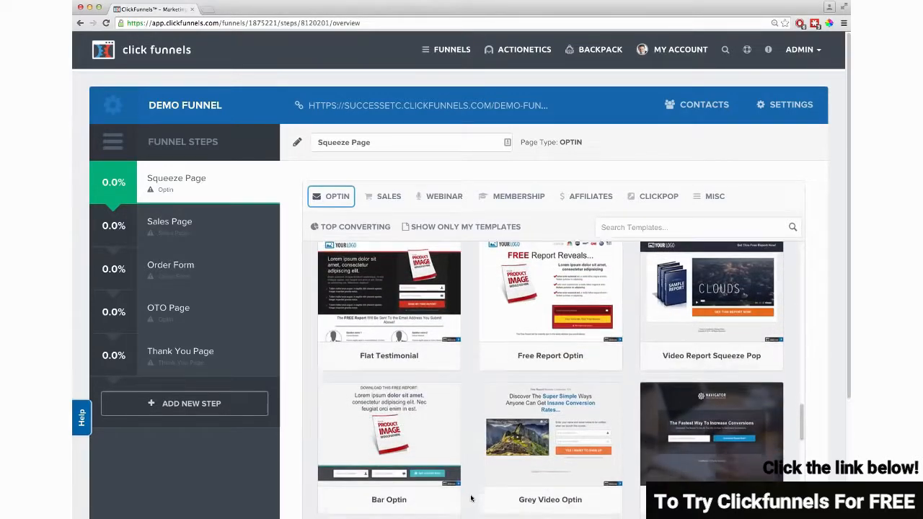
{"action": "scroll", "coordinate": [471, 499], "scroll_direction": "down", "scroll_amount": 10}
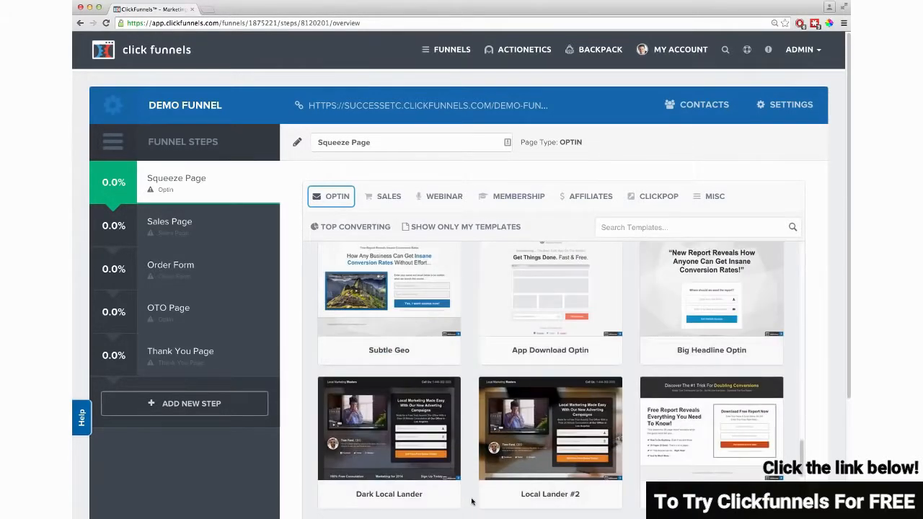
{"action": "scroll", "coordinate": [472, 502], "scroll_direction": "down", "scroll_amount": 5}
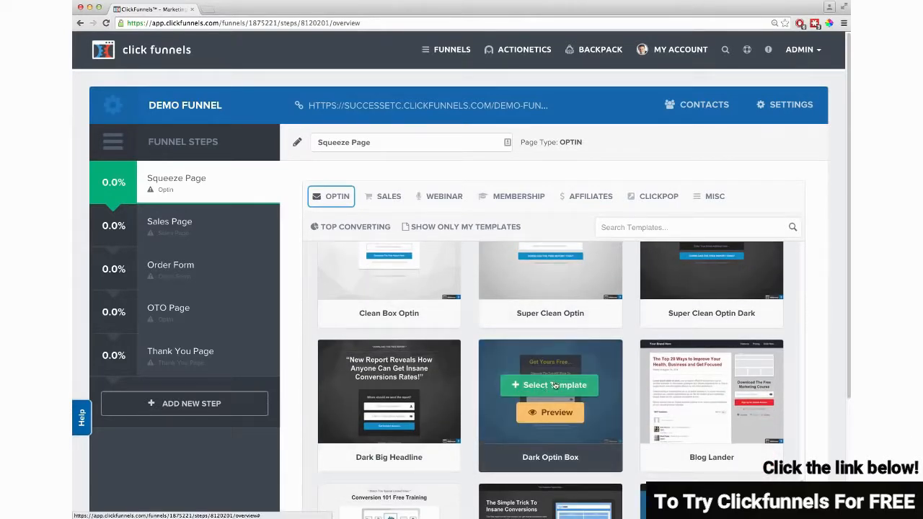
{"action": "left_click", "coordinate": [554, 386]}
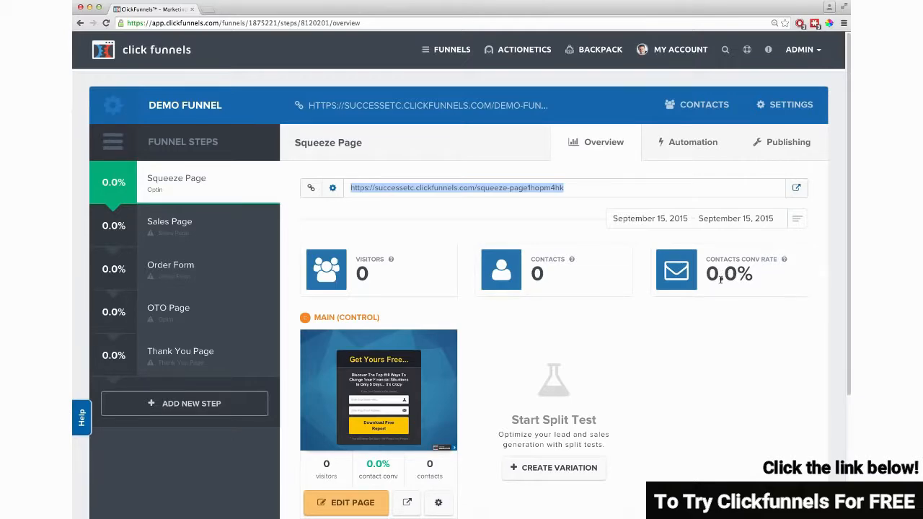
Open the squeeze page for editing and change its yellow headline to "Get My Cool Thing Now!"
{"action": "scroll", "coordinate": [635, 346], "scroll_direction": "down", "scroll_amount": 2}
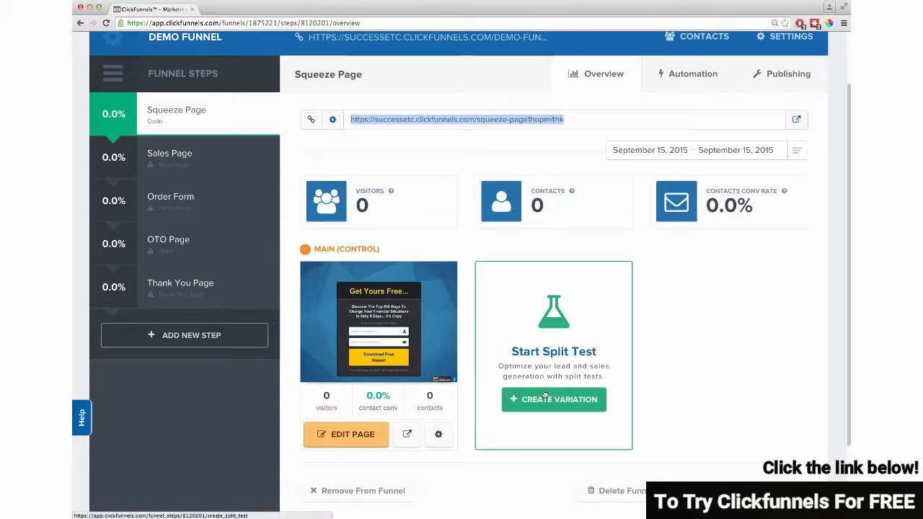
{"action": "left_click", "coordinate": [348, 434]}
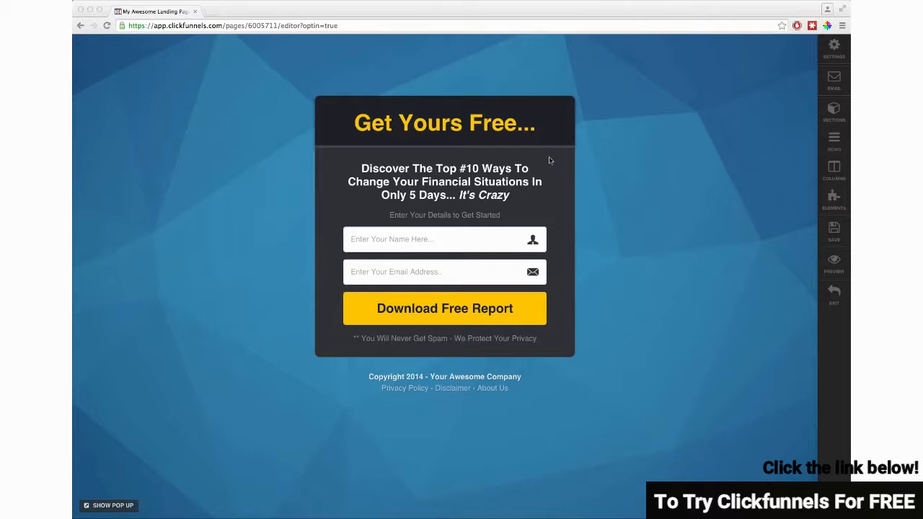
{"action": "left_click", "coordinate": [477, 123]}
{"action": "triple_click", "coordinate": [446, 124]}
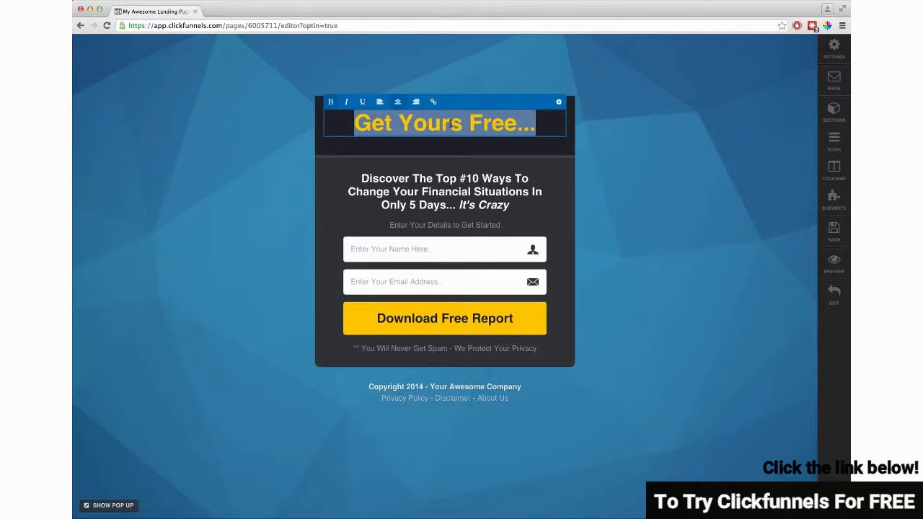
{"action": "type", "text": "Get My Cool "}
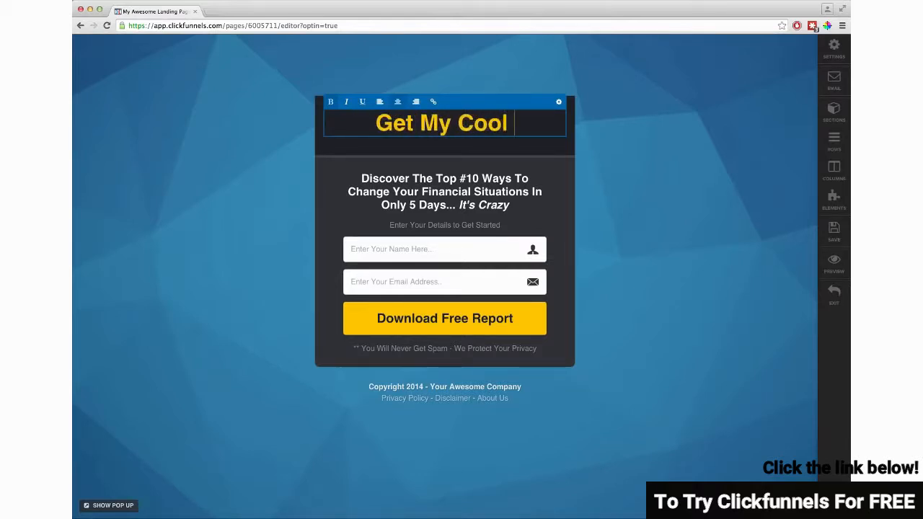
{"action": "type", "text": "Thing Now!"}
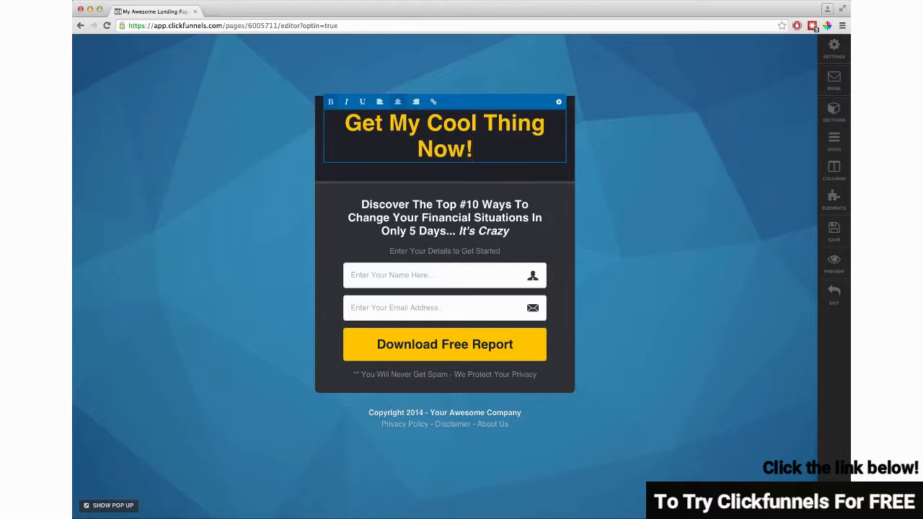
Set the yellow headline's text size to 37px and close its settings
{"action": "left_click", "coordinate": [558, 102]}
{"action": "left_click", "coordinate": [728, 309]}
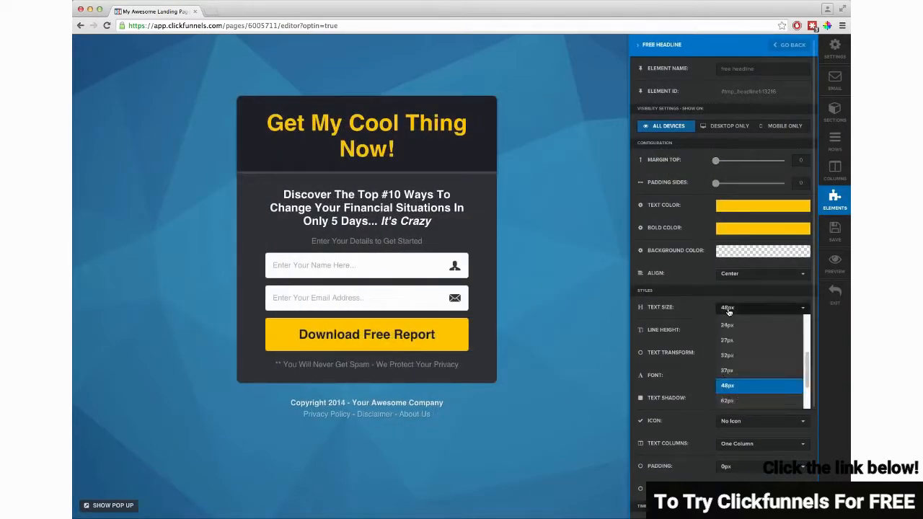
{"action": "left_click", "coordinate": [727, 369]}
{"action": "left_click", "coordinate": [518, 182]}
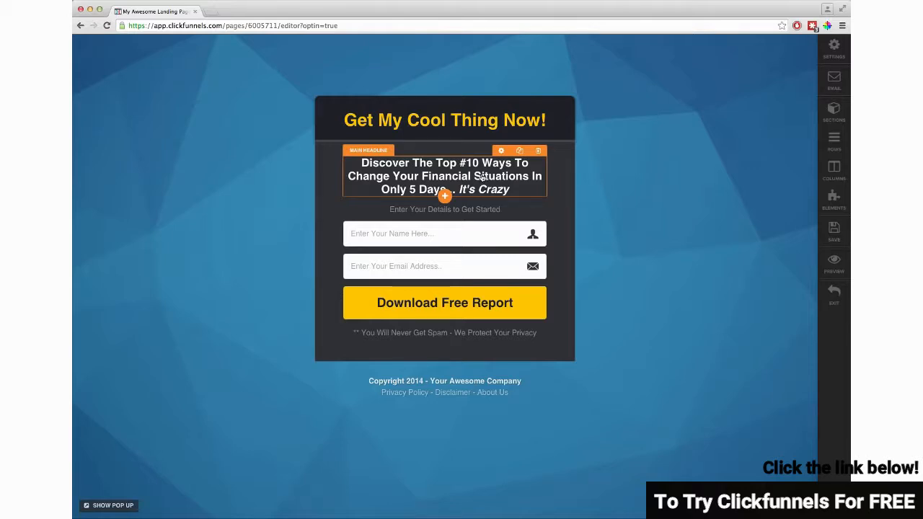
Move the "Discover The Top #10 Ways" headline directly beneath the yellow headline and set its text size to 27px
{"action": "left_click_drag", "start_coordinate": [482, 176], "coordinate": [470, 139]}
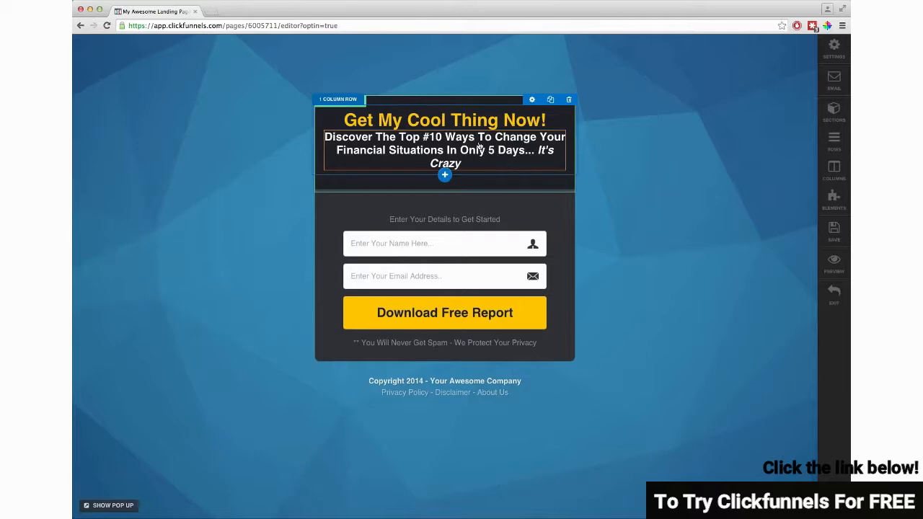
{"action": "left_click", "coordinate": [480, 147]}
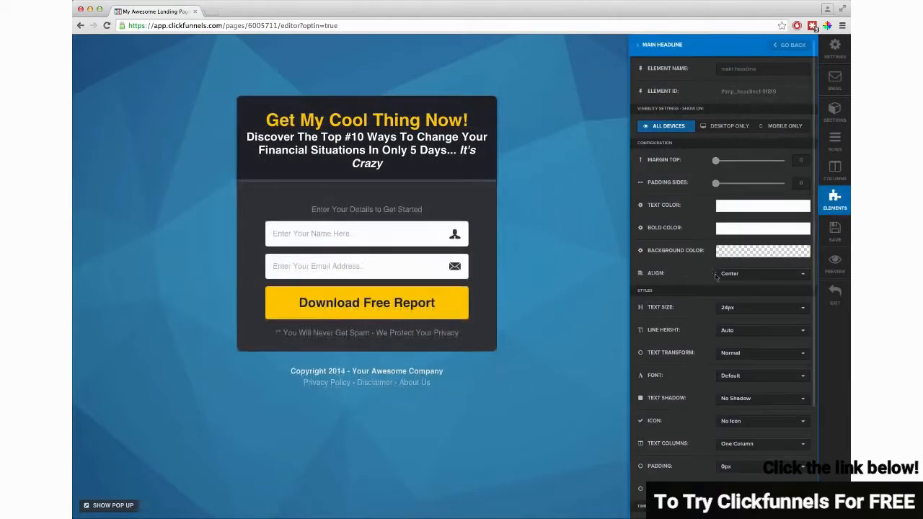
{"action": "left_click", "coordinate": [750, 307]}
{"action": "left_click", "coordinate": [733, 401]}
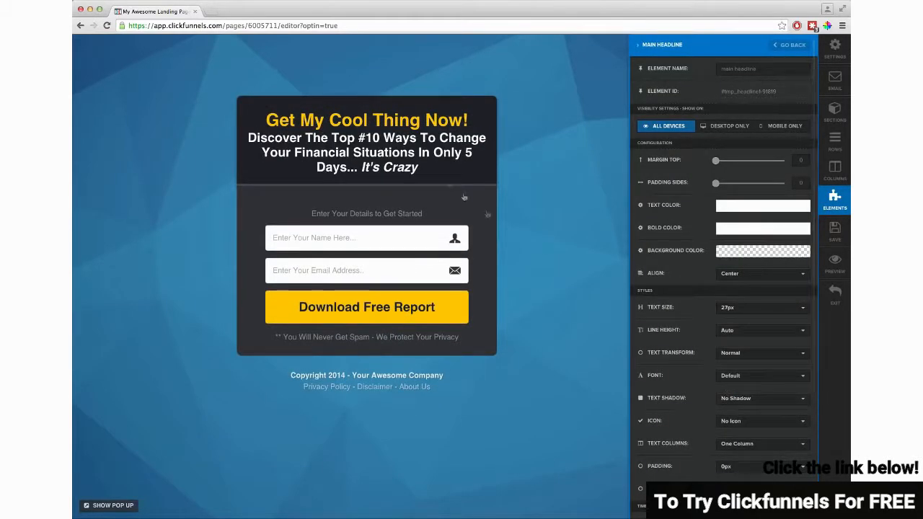
{"action": "left_click", "coordinate": [405, 133]}
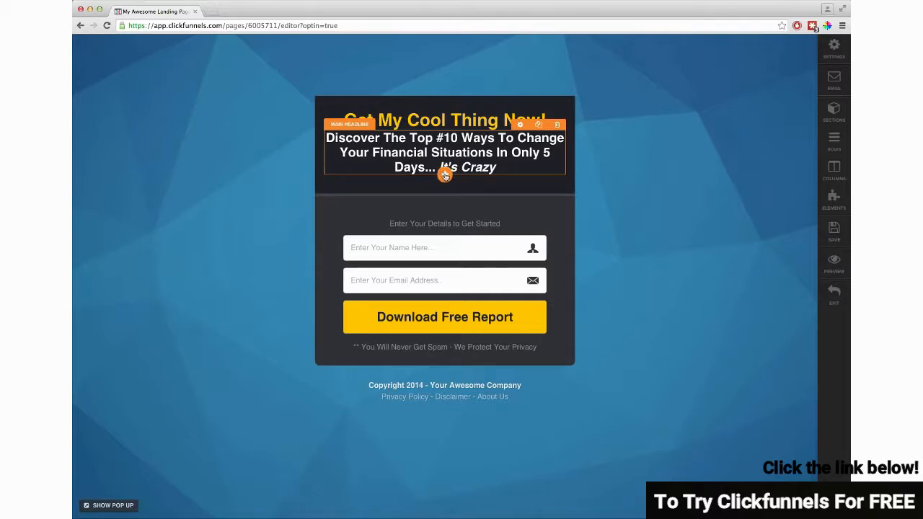
Add a video element directly beneath the "Discover The Top #10 Ways" headline
{"action": "left_click", "coordinate": [445, 176]}
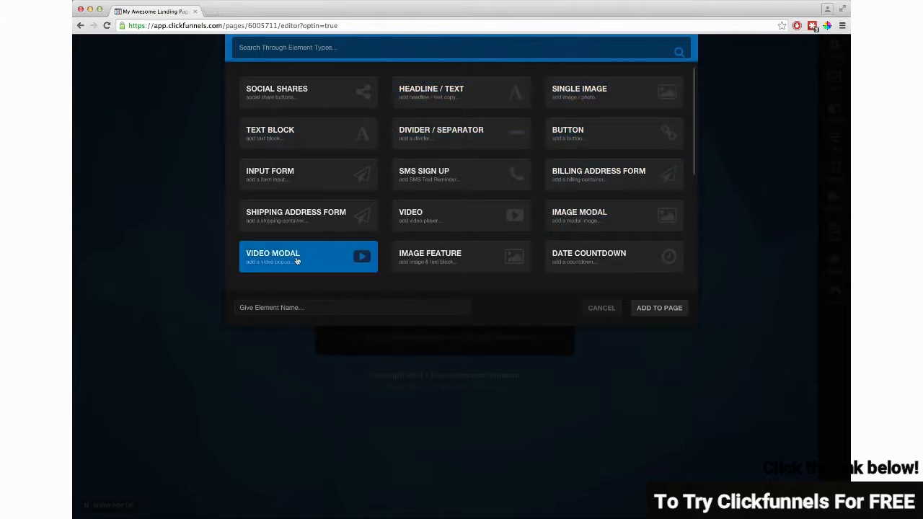
{"action": "scroll", "coordinate": [303, 259], "scroll_direction": "down", "scroll_amount": 5}
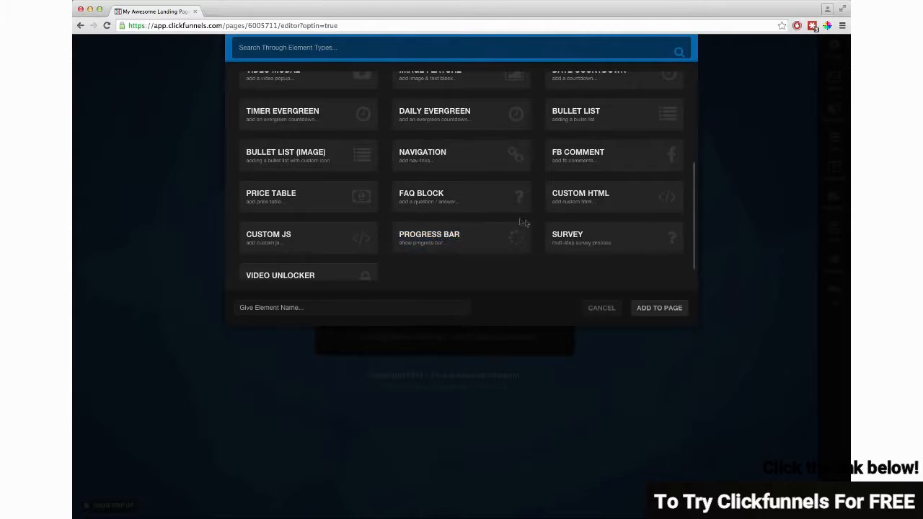
{"action": "scroll", "coordinate": [389, 231], "scroll_direction": "up", "scroll_amount": 5}
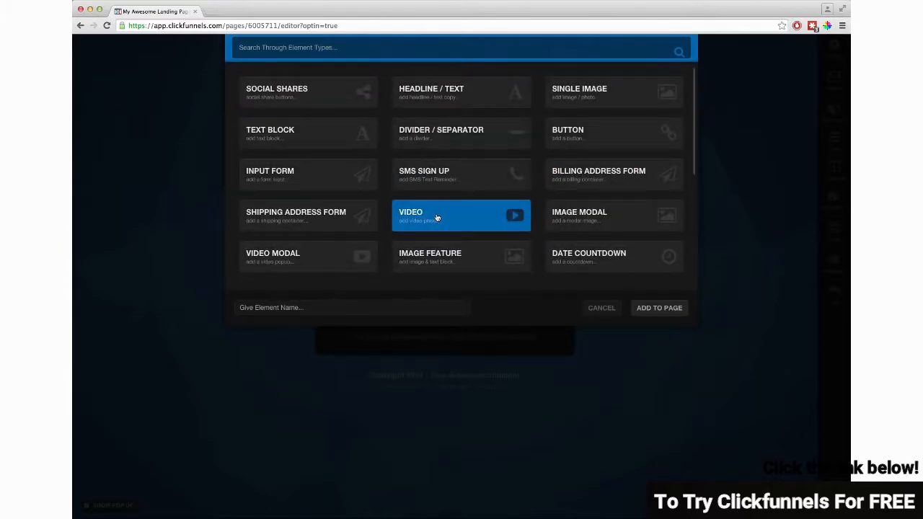
{"action": "left_click", "coordinate": [436, 217]}
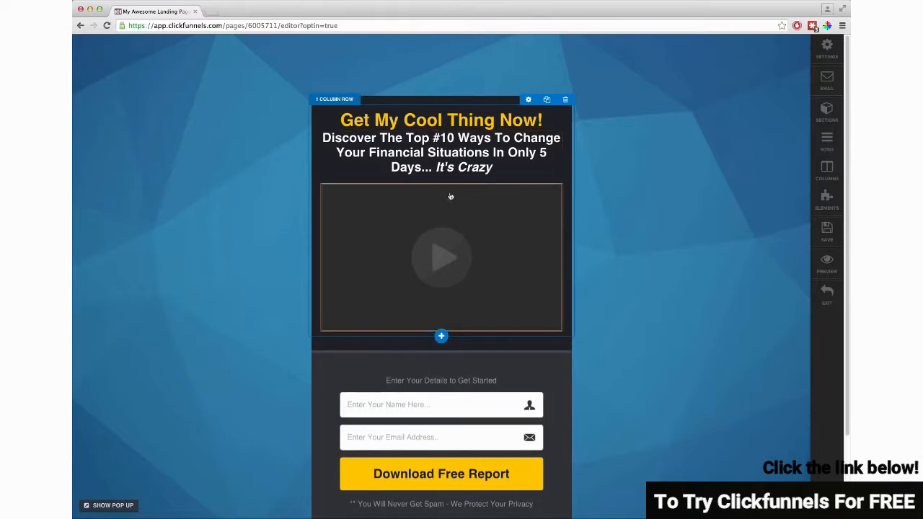
Choose a wider width for the main headline section that holds the headlines and video
{"action": "left_click", "coordinate": [527, 103]}
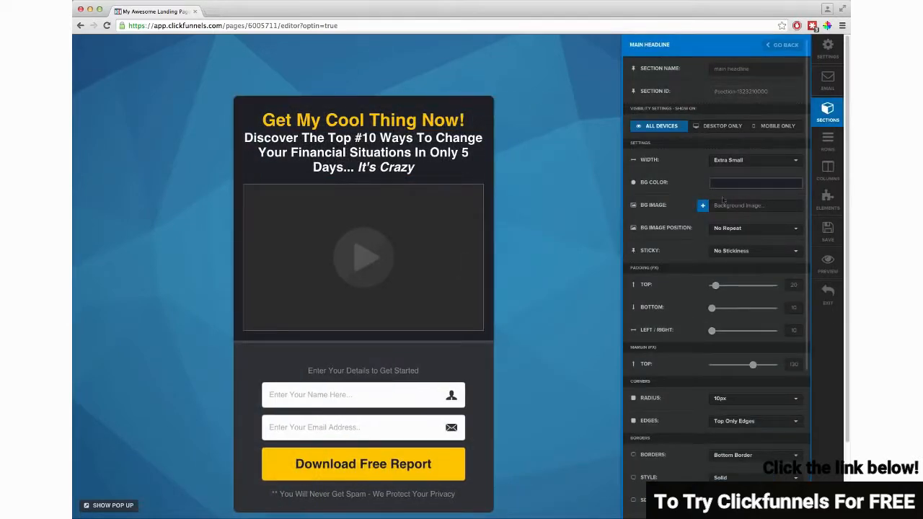
{"action": "left_click", "coordinate": [731, 161]}
{"action": "left_click", "coordinate": [734, 190]}
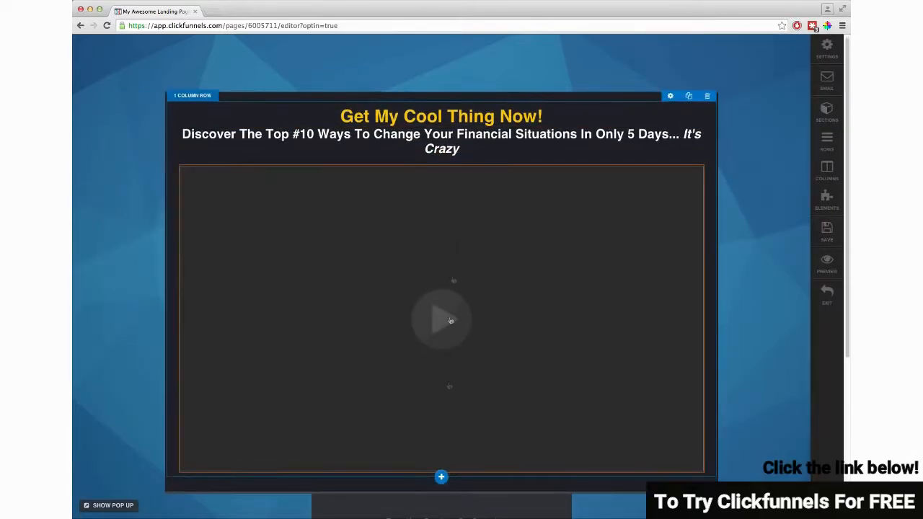
Add a two-column row below the video, placing the video in its left column and the opt-in form in its right column
{"action": "left_click", "coordinate": [441, 476]}
{"action": "left_click", "coordinate": [443, 96]}
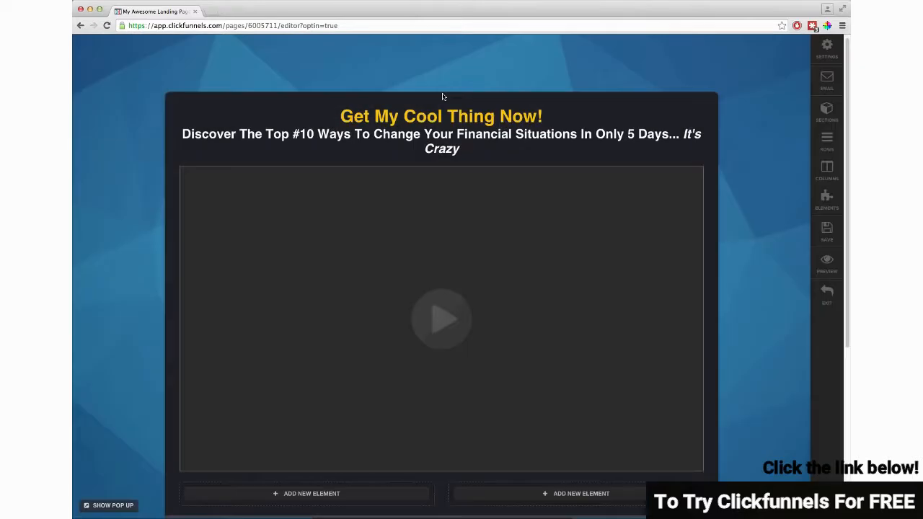
{"action": "left_click_drag", "start_coordinate": [443, 319], "coordinate": [331, 483]}
{"action": "left_click_drag", "start_coordinate": [442, 364], "coordinate": [576, 217]}
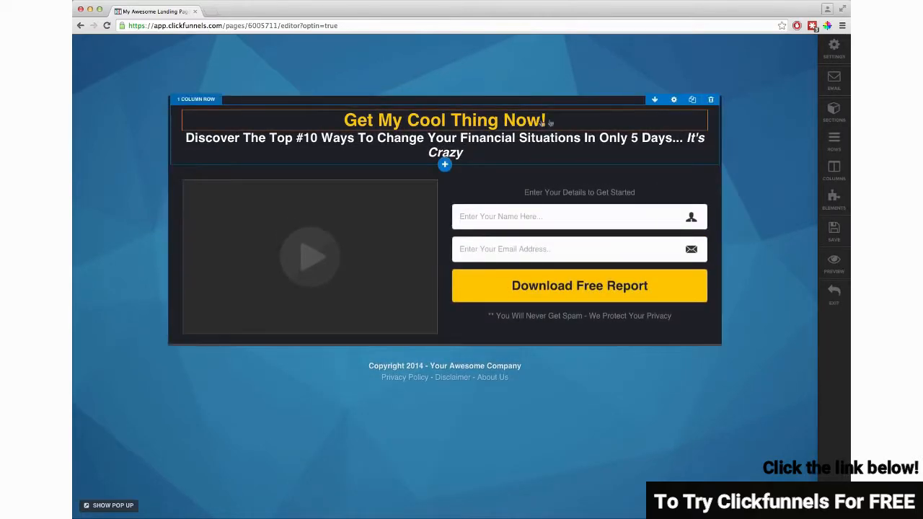
Set the text size of the yellow "Get My Cool Thing Now!" headline to 62px
{"action": "left_click", "coordinate": [661, 105]}
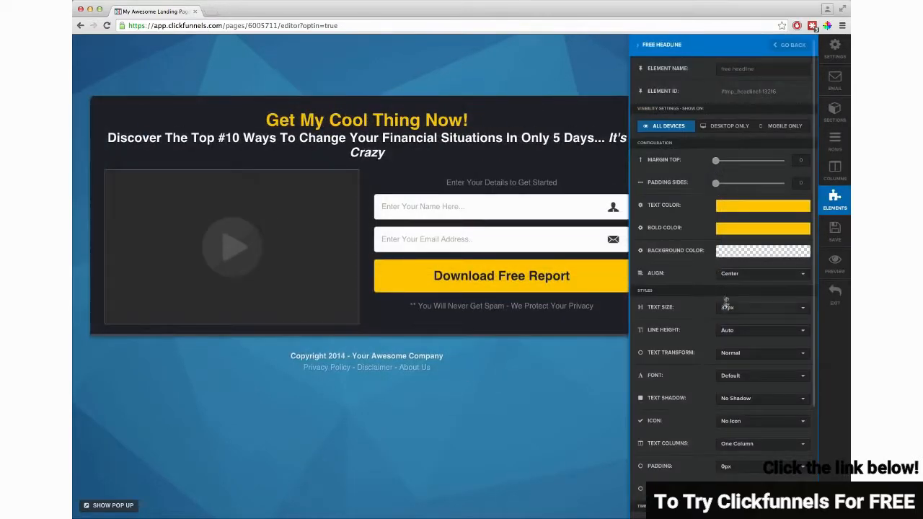
{"action": "left_click", "coordinate": [726, 307]}
{"action": "scroll", "coordinate": [757, 367], "scroll_direction": "down", "scroll_amount": 2}
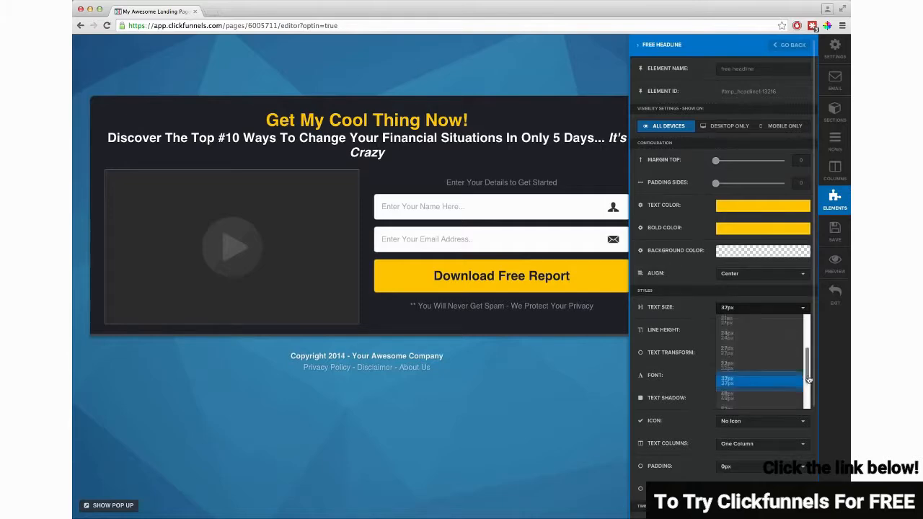
{"action": "left_click", "coordinate": [785, 392]}
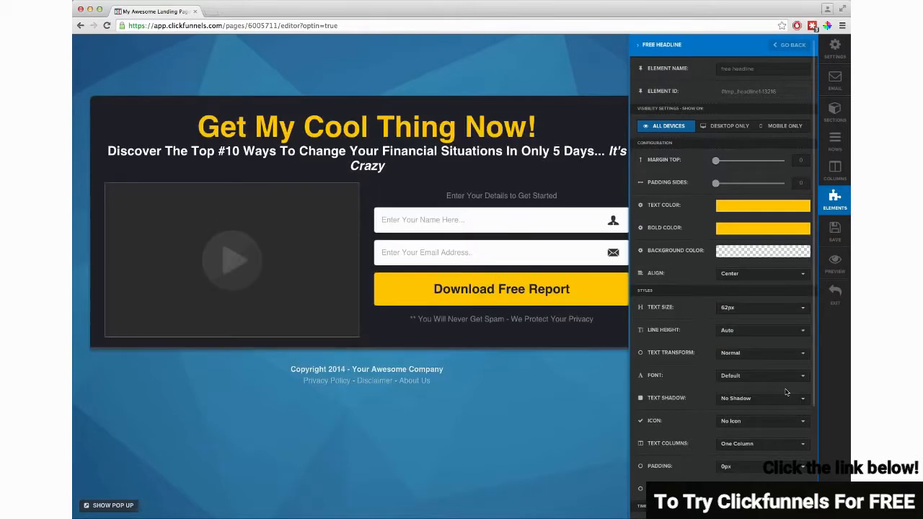
Enlarge the white "Discover The Top #10 Ways" headline, trying a text size of 32px and settling on 37px
{"action": "left_click", "coordinate": [539, 171]}
{"action": "left_click", "coordinate": [661, 137]}
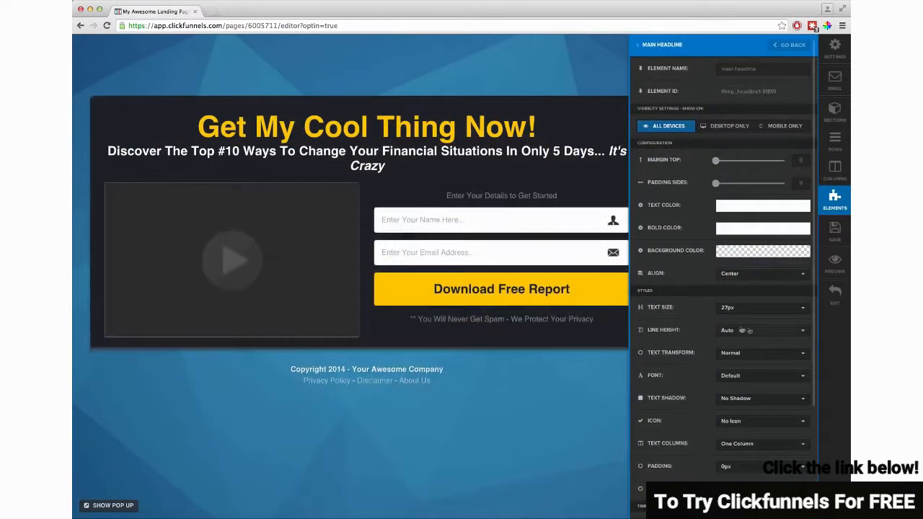
{"action": "left_click", "coordinate": [728, 312]}
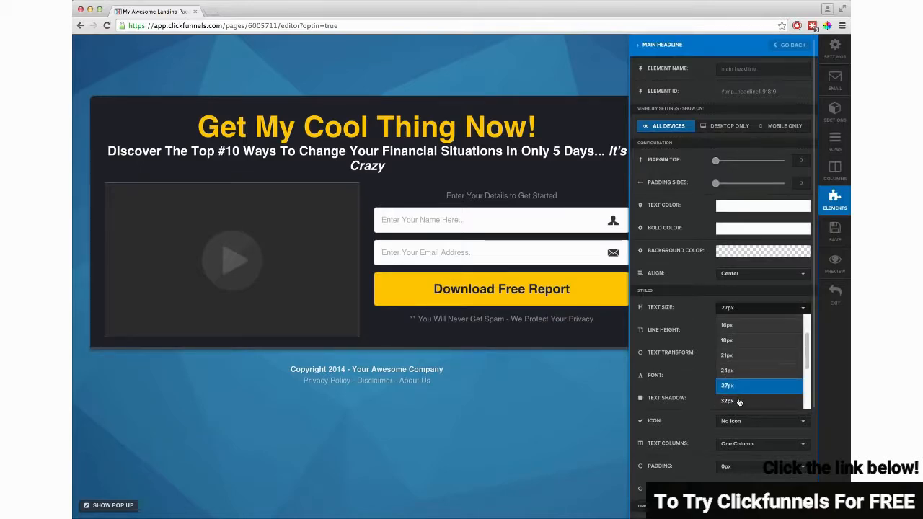
{"action": "left_click", "coordinate": [737, 393]}
{"action": "left_click", "coordinate": [748, 310]}
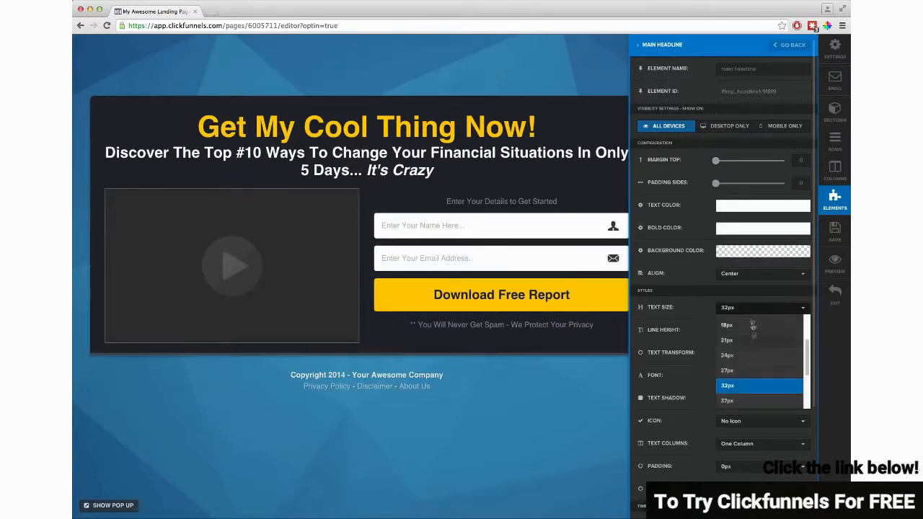
{"action": "left_click", "coordinate": [757, 401]}
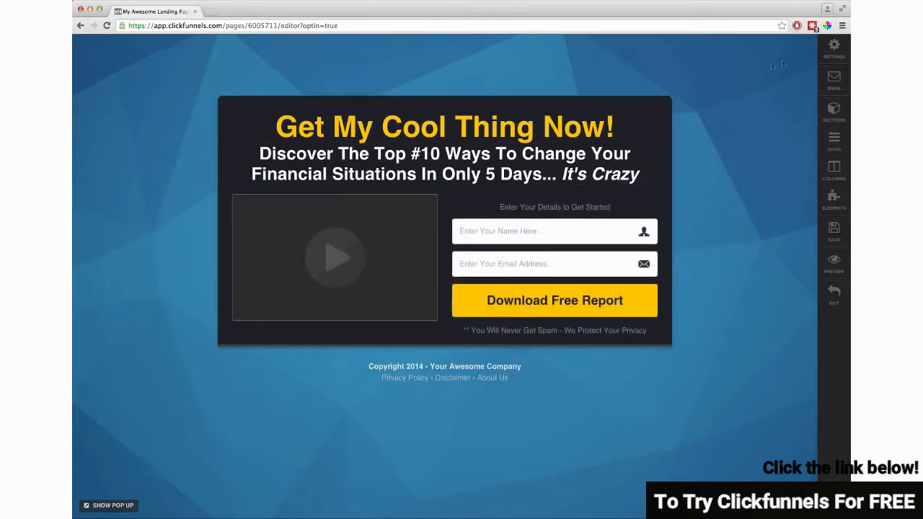
Replace the page's background image with the blurred colourful photo from the built-in background images and close the settings
{"action": "left_click", "coordinate": [834, 47]}
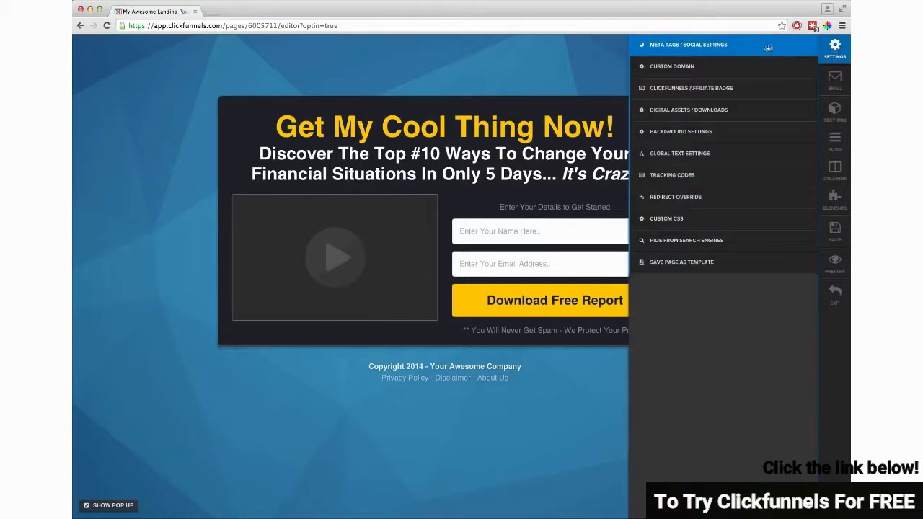
{"action": "left_click", "coordinate": [678, 131]}
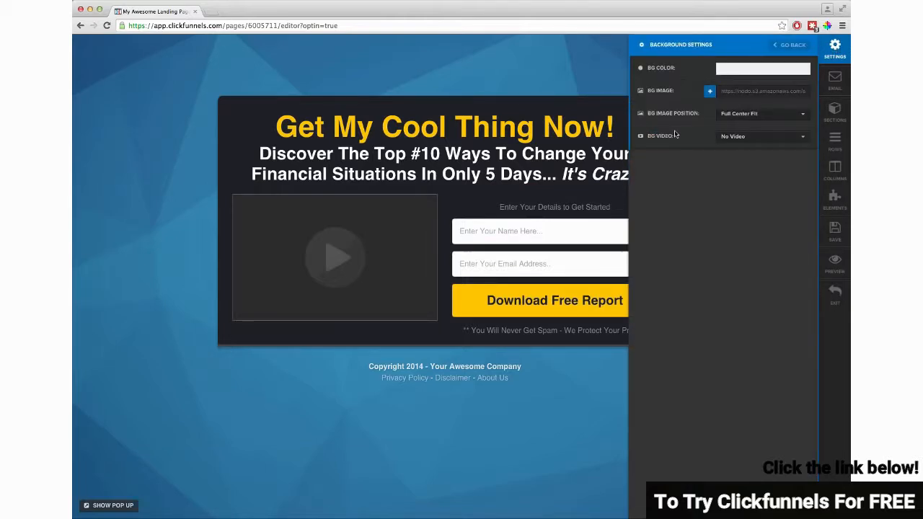
{"action": "left_click", "coordinate": [710, 91]}
{"action": "left_click", "coordinate": [460, 348]}
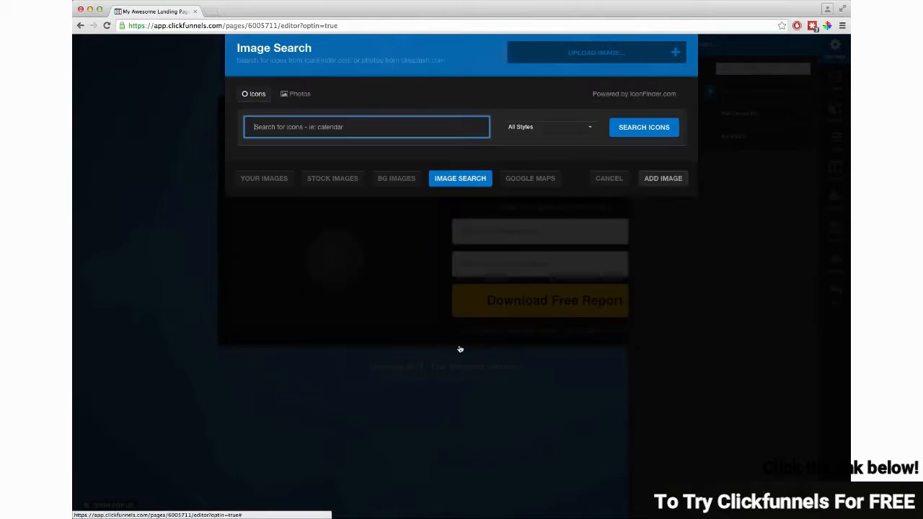
{"action": "left_click", "coordinate": [380, 178]}
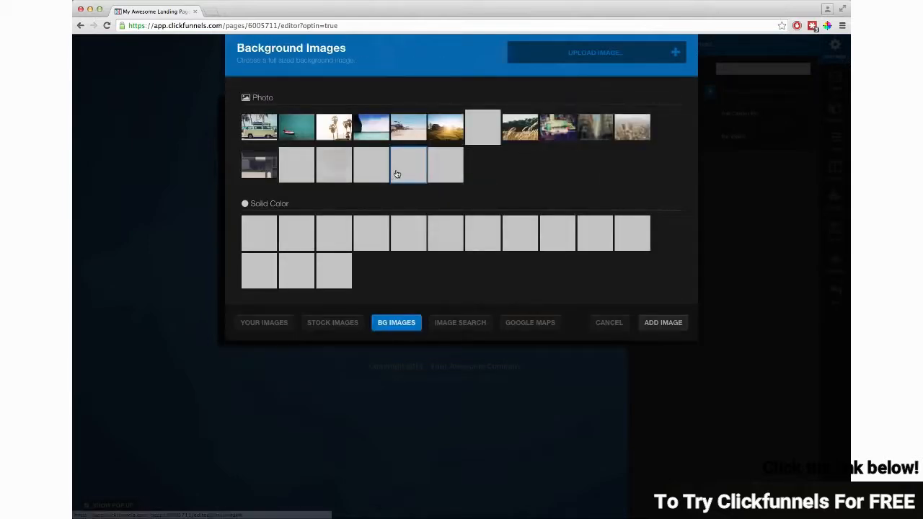
{"action": "left_click", "coordinate": [562, 124]}
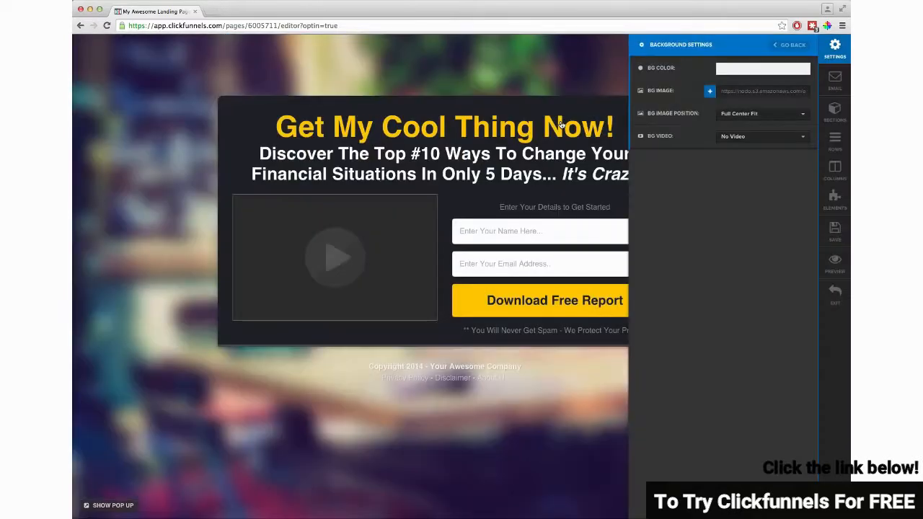
{"action": "left_click", "coordinate": [562, 389]}
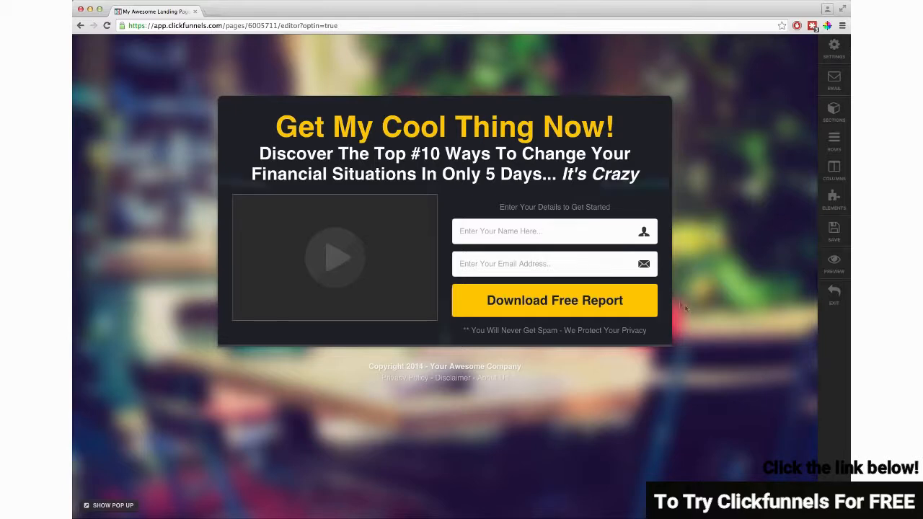
Add a progress bar element and place it above the opt-in form in the right column
{"action": "left_click", "coordinate": [444, 185]}
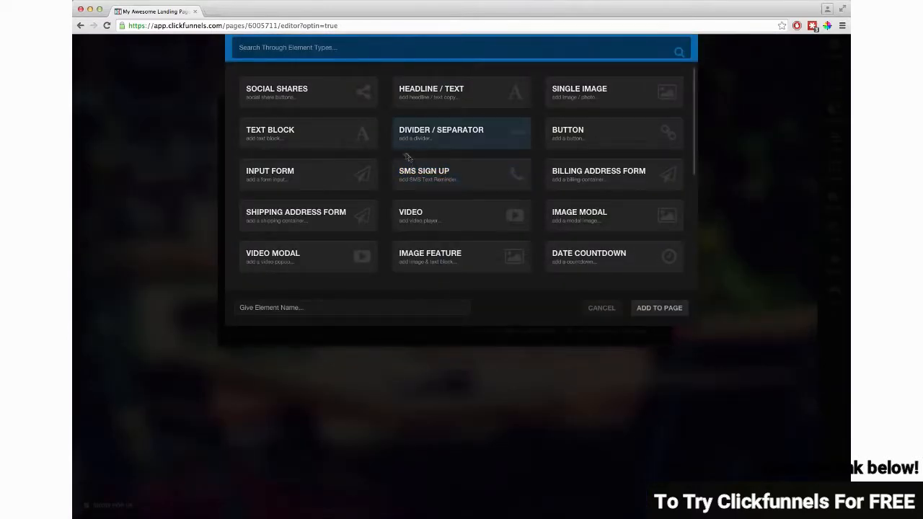
{"action": "scroll", "coordinate": [350, 174], "scroll_direction": "down", "scroll_amount": 5}
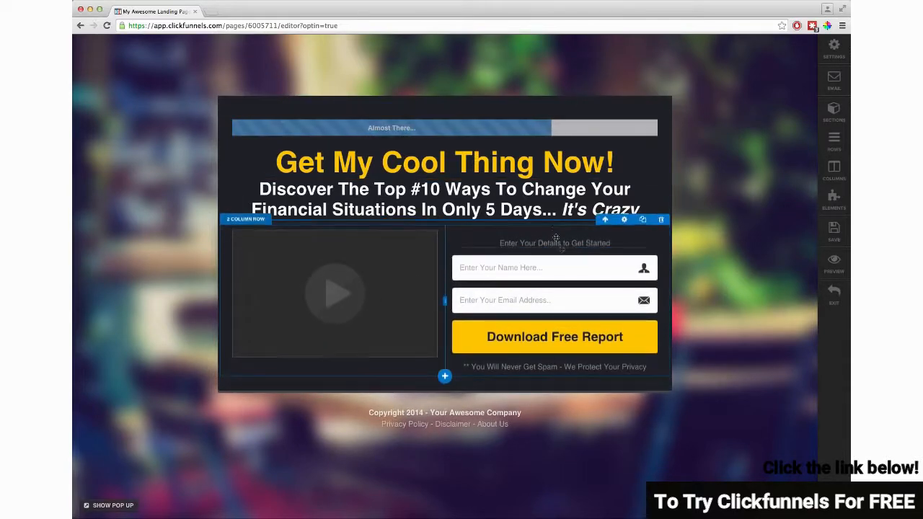
Add a date countdown element beneath the video and save the squeeze page
{"action": "left_click", "coordinate": [335, 323]}
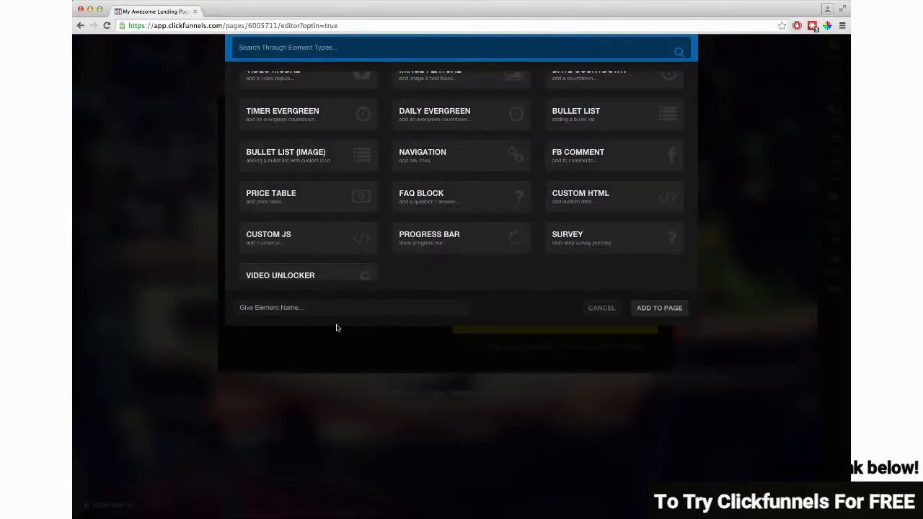
{"action": "scroll", "coordinate": [486, 221], "scroll_direction": "down", "scroll_amount": 2}
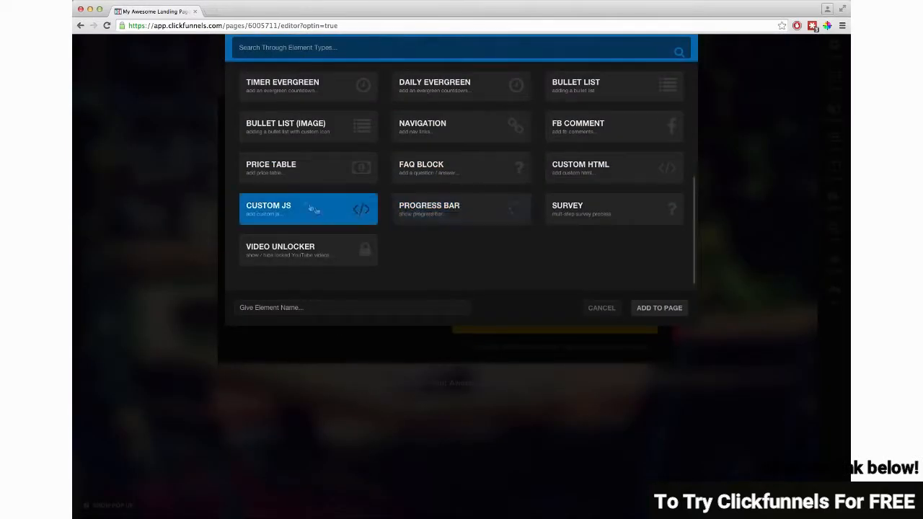
{"action": "scroll", "coordinate": [311, 209], "scroll_direction": "up", "scroll_amount": 3}
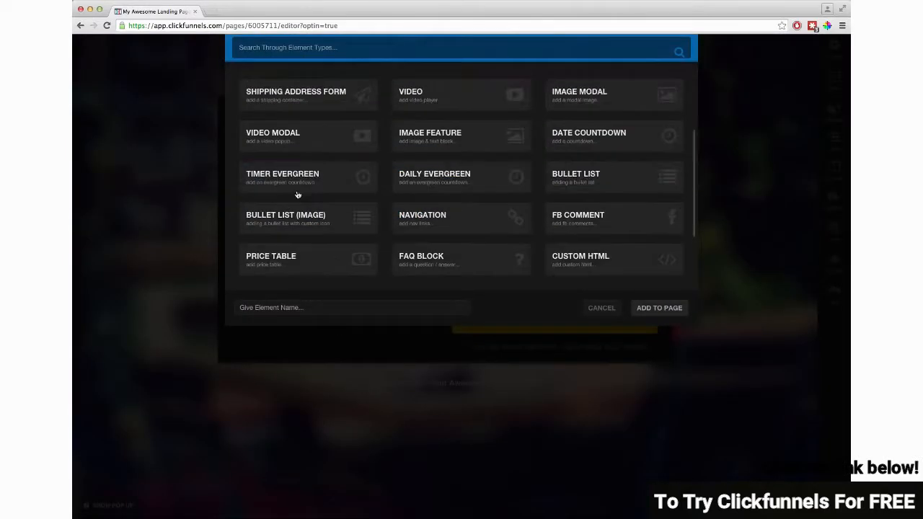
{"action": "left_click", "coordinate": [582, 142]}
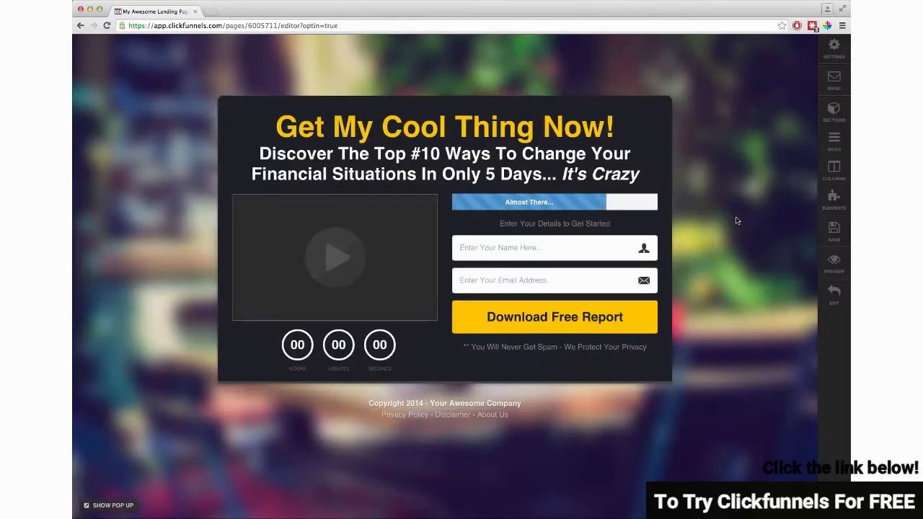
{"action": "left_click", "coordinate": [840, 232]}
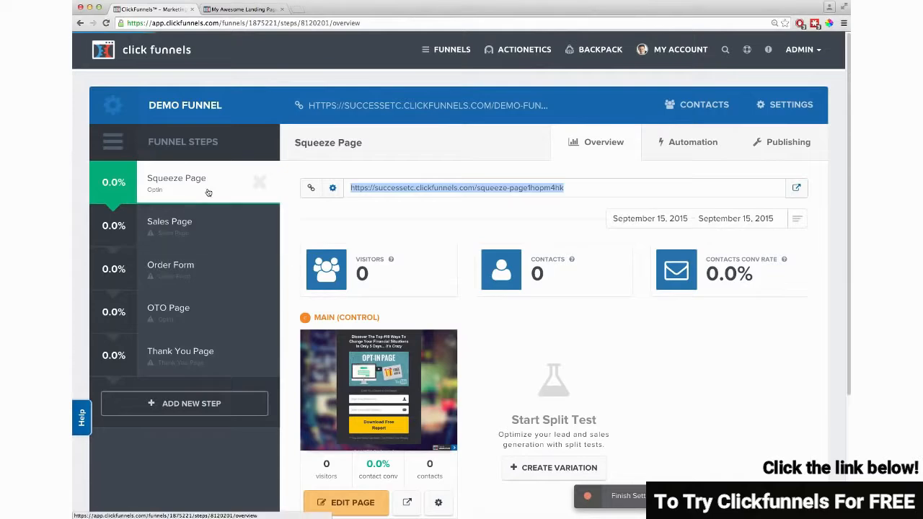
Switch to the funnel's Sales Page step and examine the available sales page templates
{"action": "left_click", "coordinate": [178, 228]}
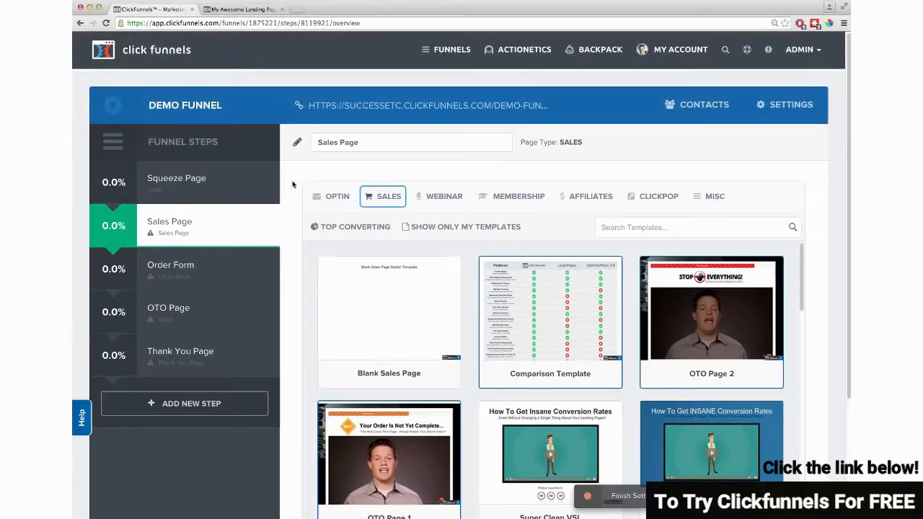
{"action": "mouse_move", "coordinate": [428, 278]}
{"action": "scroll", "coordinate": [447, 295], "scroll_direction": "down", "scroll_amount": 5}
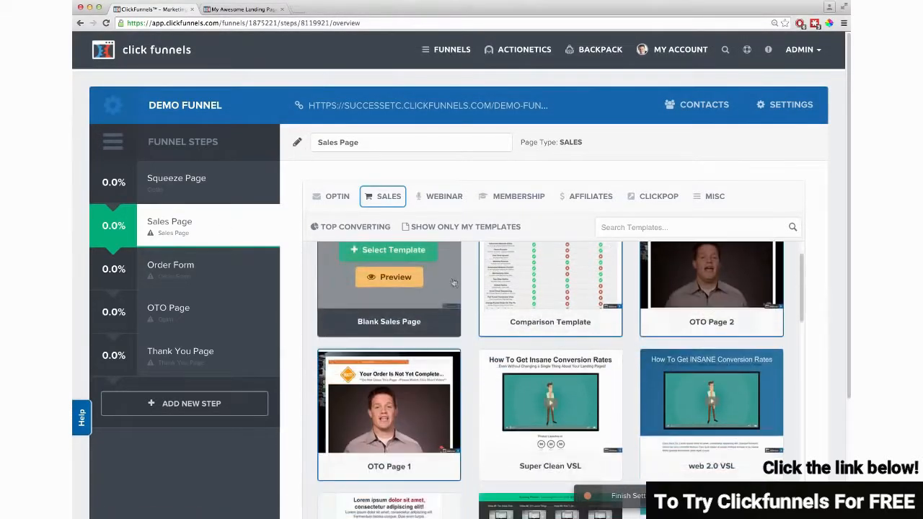
{"action": "scroll", "coordinate": [468, 312], "scroll_direction": "down", "scroll_amount": 7}
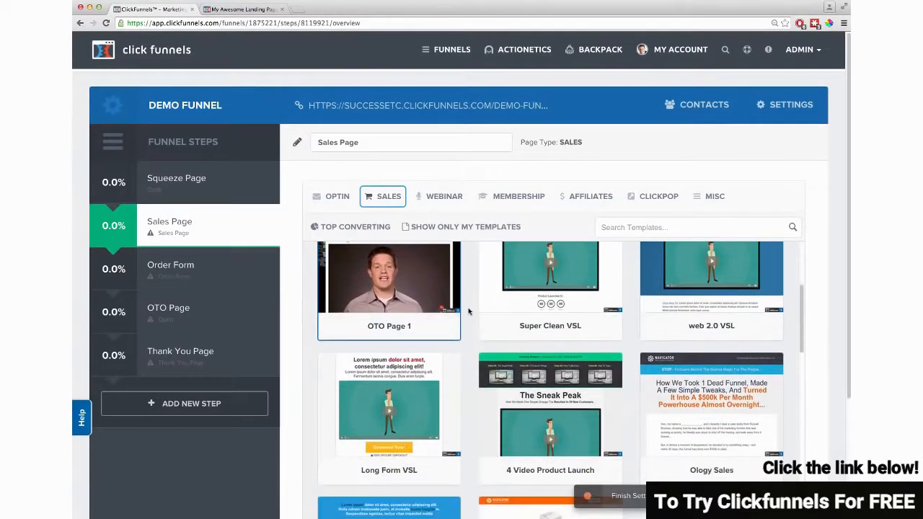
{"action": "scroll", "coordinate": [490, 315], "scroll_direction": "down", "scroll_amount": 7}
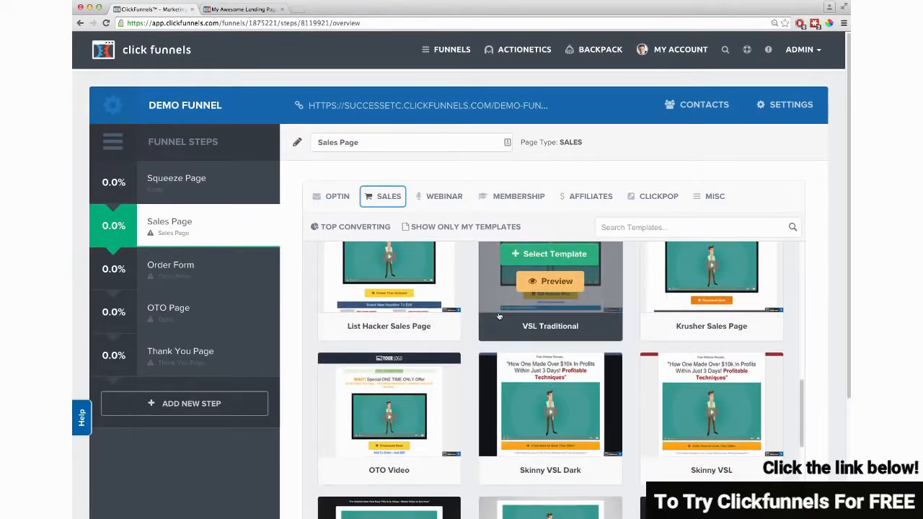
{"action": "scroll", "coordinate": [496, 316], "scroll_direction": "down", "scroll_amount": 3}
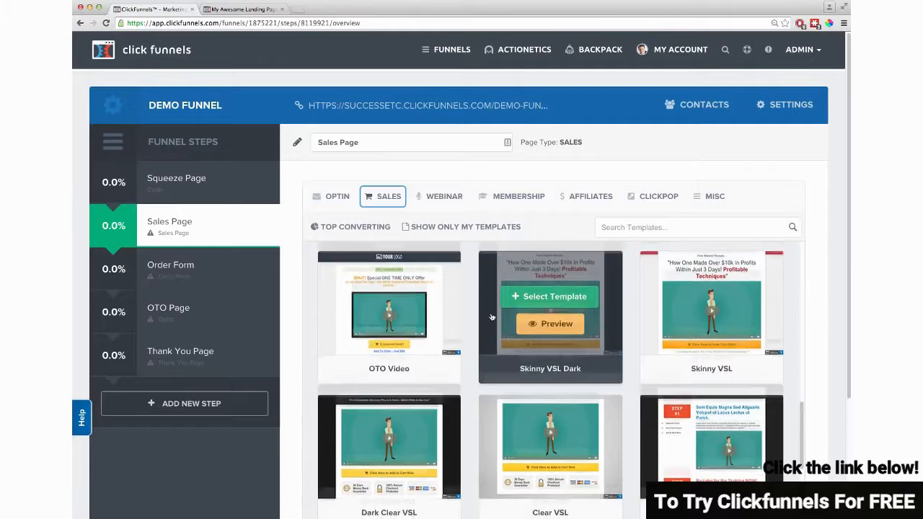
{"action": "scroll", "coordinate": [491, 316], "scroll_direction": "down", "scroll_amount": 3}
{"action": "scroll", "coordinate": [391, 303], "scroll_direction": "up", "scroll_amount": 3}
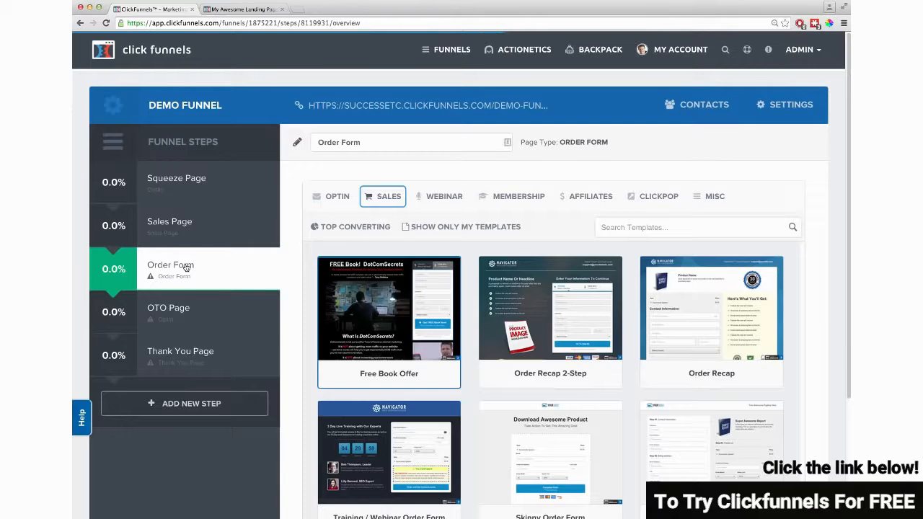
Choose the Skinny Order Form template for the funnel's Order Form step
{"action": "mouse_move", "coordinate": [449, 413]}
{"action": "scroll", "coordinate": [448, 413], "scroll_direction": "down", "scroll_amount": 2}
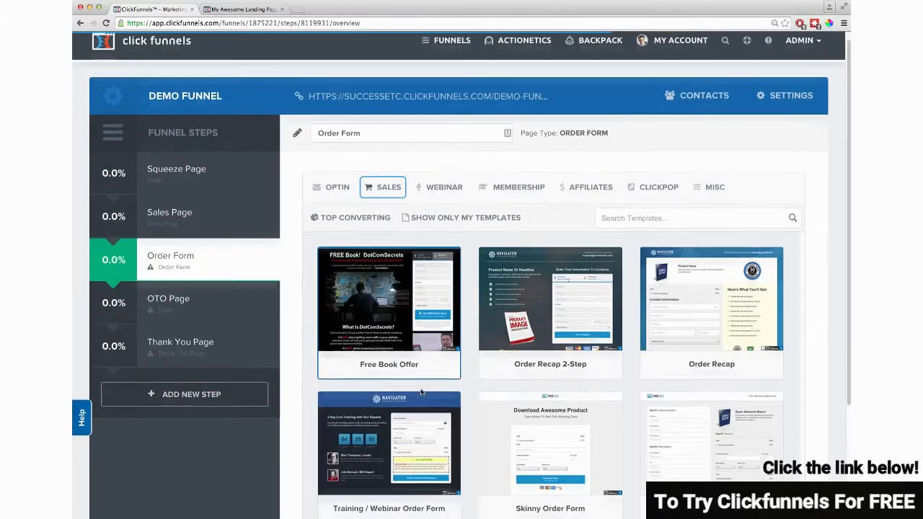
{"action": "scroll", "coordinate": [448, 413], "scroll_direction": "down", "scroll_amount": 1}
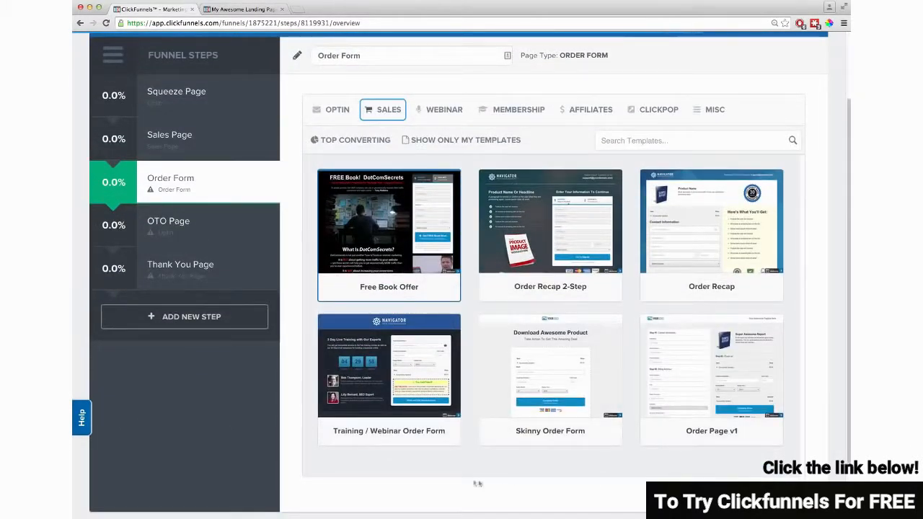
{"action": "left_click", "coordinate": [556, 356]}
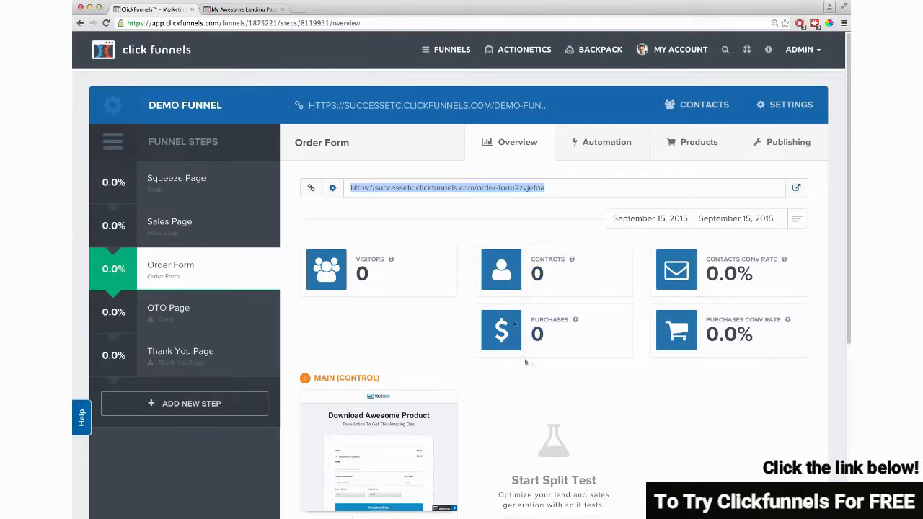
Open the Order Form step's main control page for editing
{"action": "scroll", "coordinate": [462, 354], "scroll_direction": "down", "scroll_amount": 2}
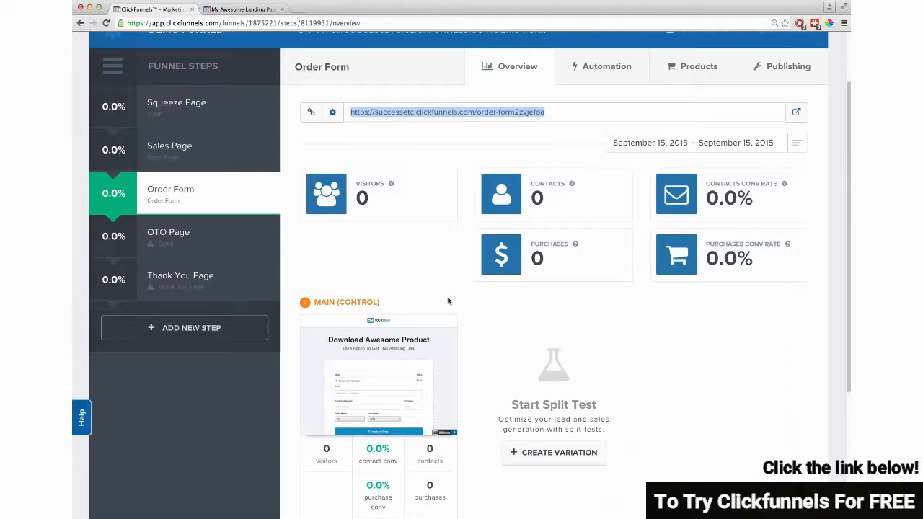
{"action": "left_click", "coordinate": [465, 419]}
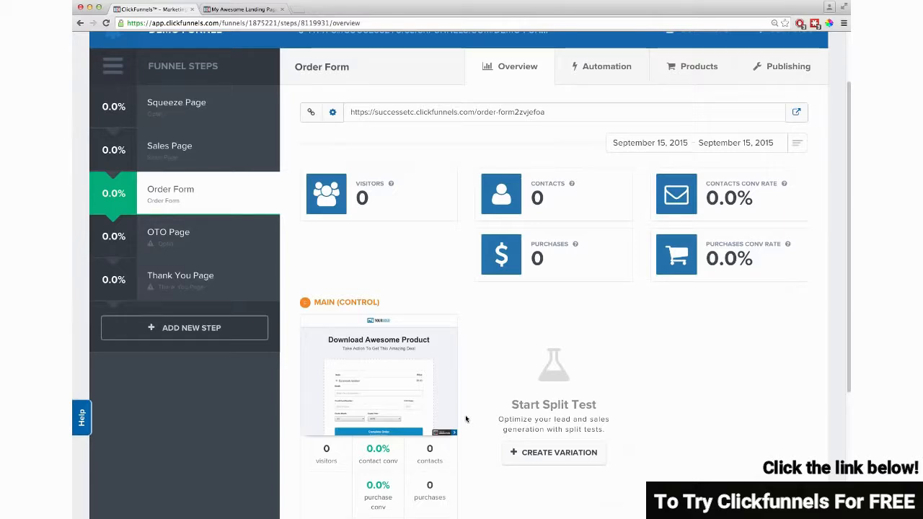
{"action": "scroll", "coordinate": [461, 422], "scroll_direction": "down", "scroll_amount": 2}
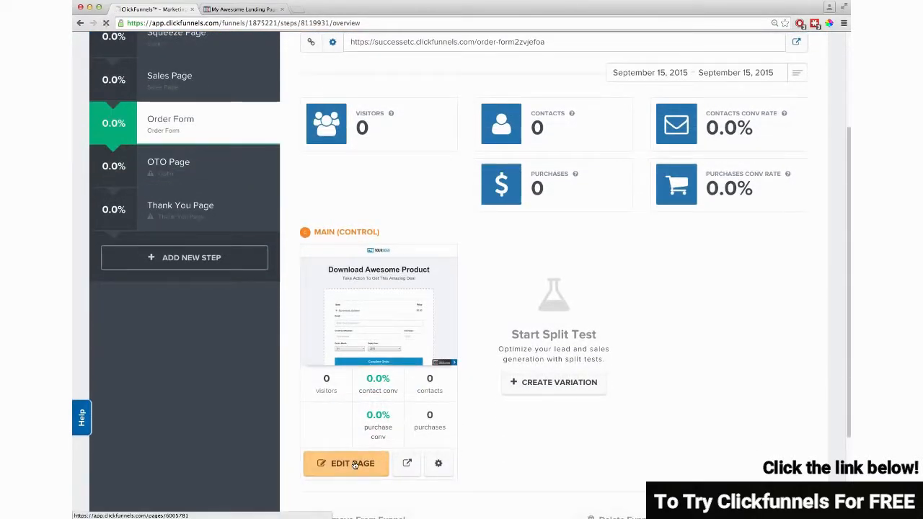
{"action": "left_click", "coordinate": [352, 464]}
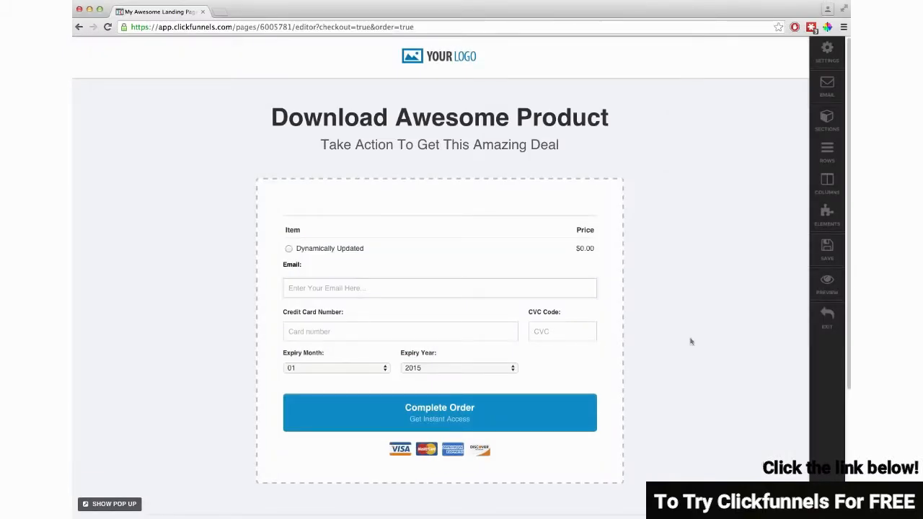
Replace the placeholder logo in the header with the ClickFunnels logo image and set its width to 250
{"action": "left_click", "coordinate": [454, 59]}
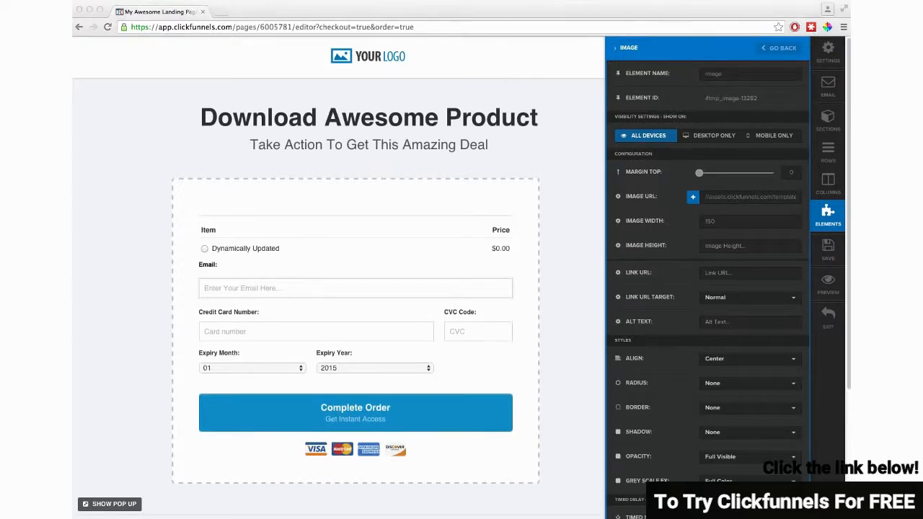
{"action": "triple_click", "coordinate": [729, 198]}
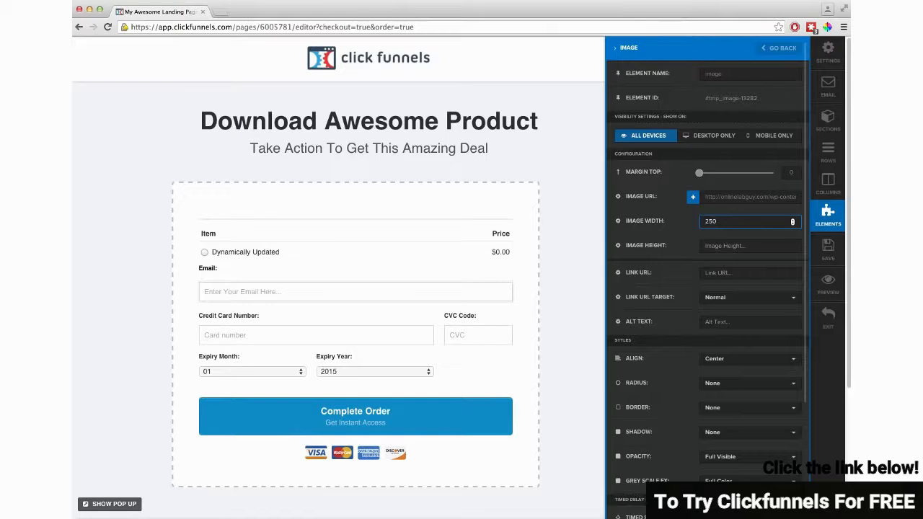
{"action": "left_click", "coordinate": [587, 216]}
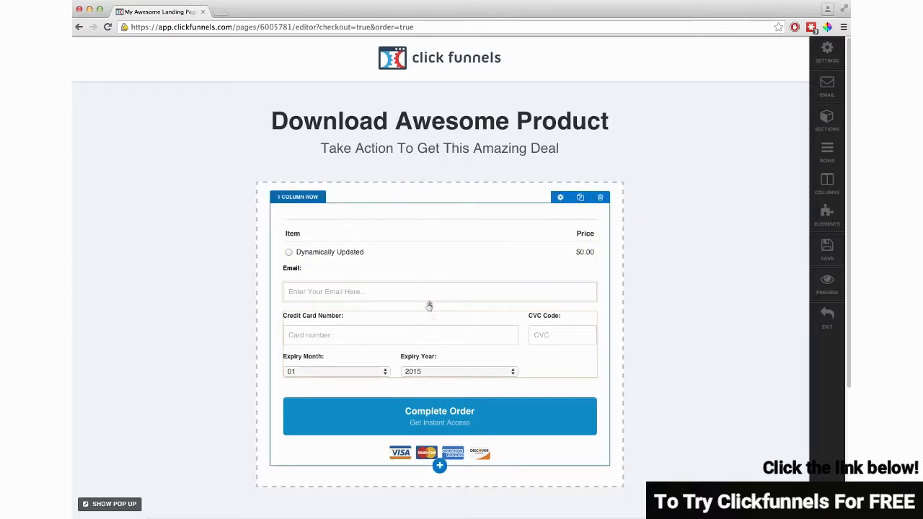
Move the credit card fields and the Complete Order button to the top of the form and set the form section's width to Medium
{"action": "left_click_drag", "start_coordinate": [436, 309], "coordinate": [429, 239]}
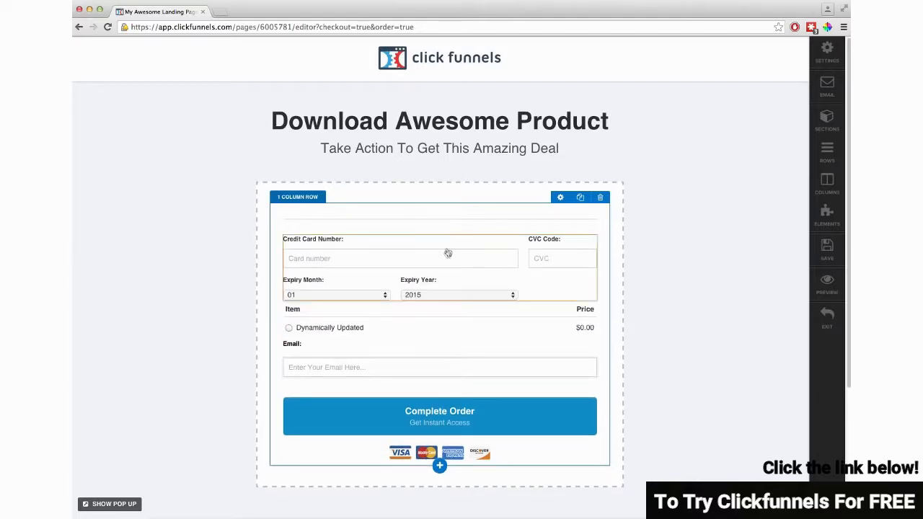
{"action": "left_click_drag", "start_coordinate": [464, 406], "coordinate": [472, 259]}
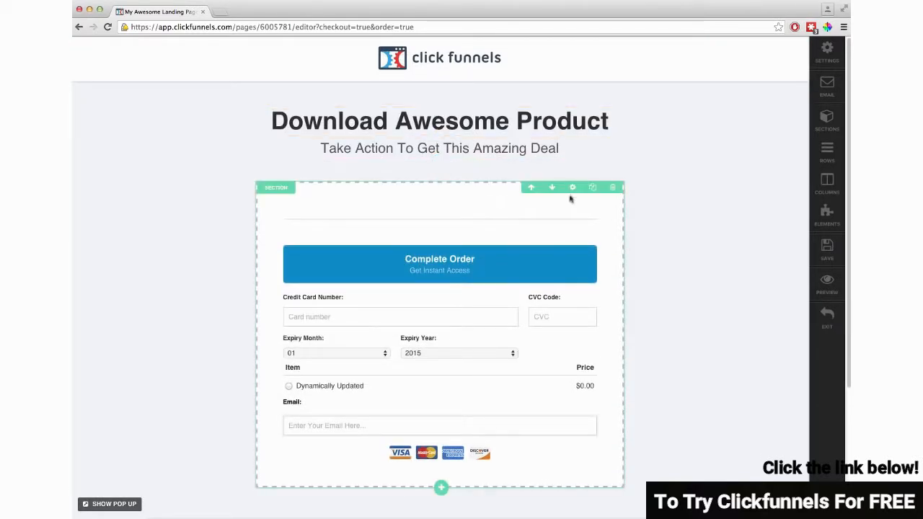
{"action": "left_click", "coordinate": [571, 187]}
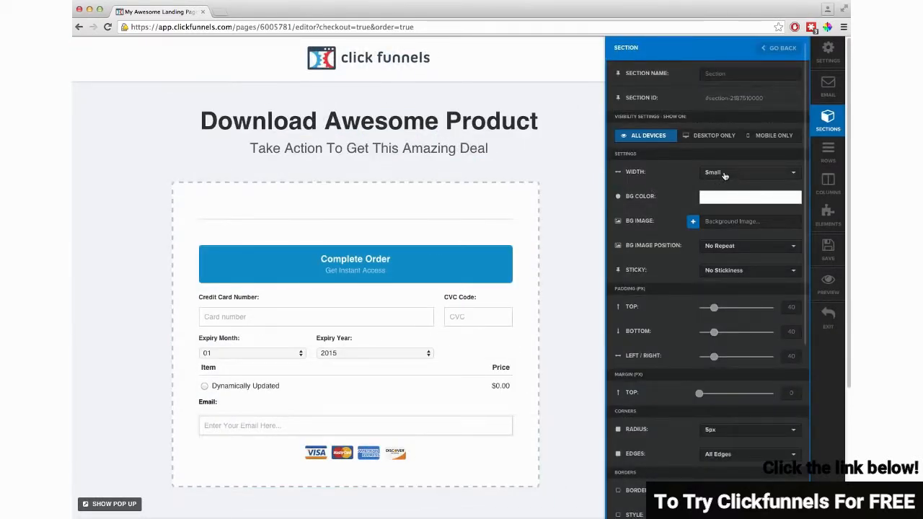
{"action": "left_click", "coordinate": [724, 173]}
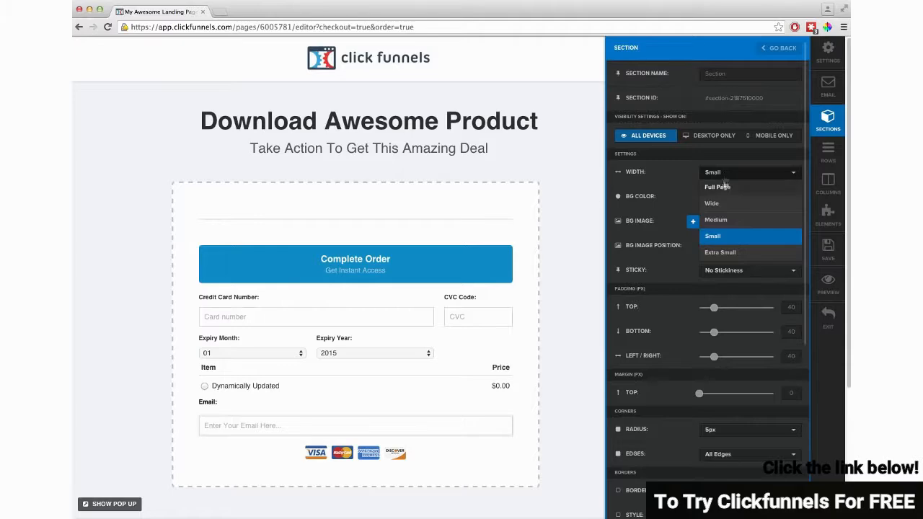
{"action": "left_click", "coordinate": [725, 221]}
{"action": "left_click", "coordinate": [461, 209]}
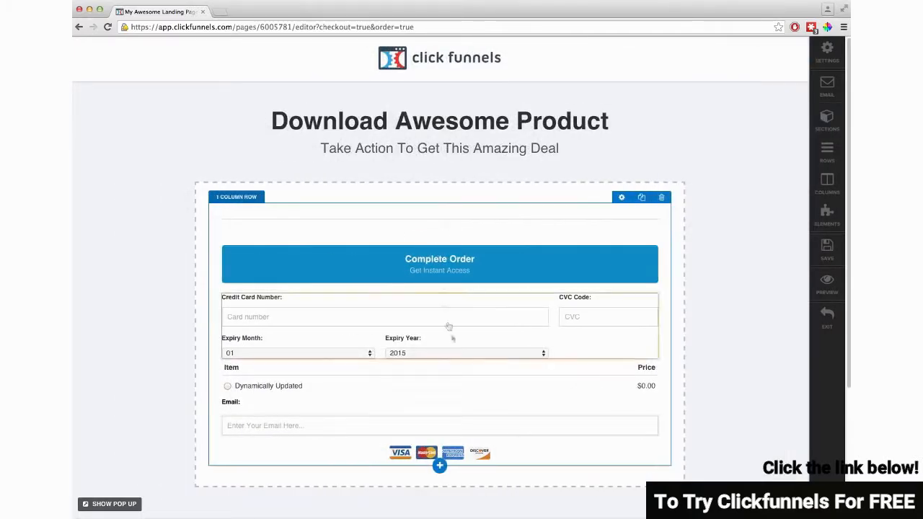
Add a two-column row to the form section, place it above the existing row and widen its left column
{"action": "left_click", "coordinate": [439, 465]}
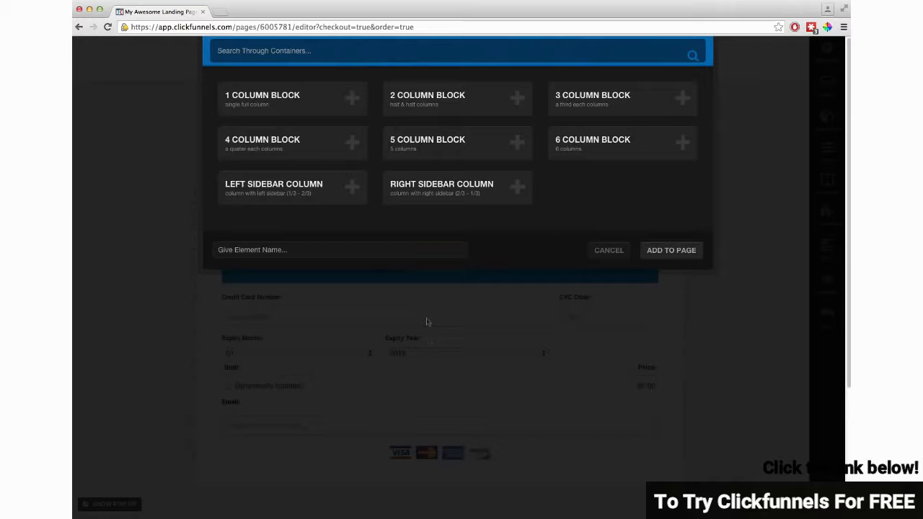
{"action": "left_click", "coordinate": [436, 105]}
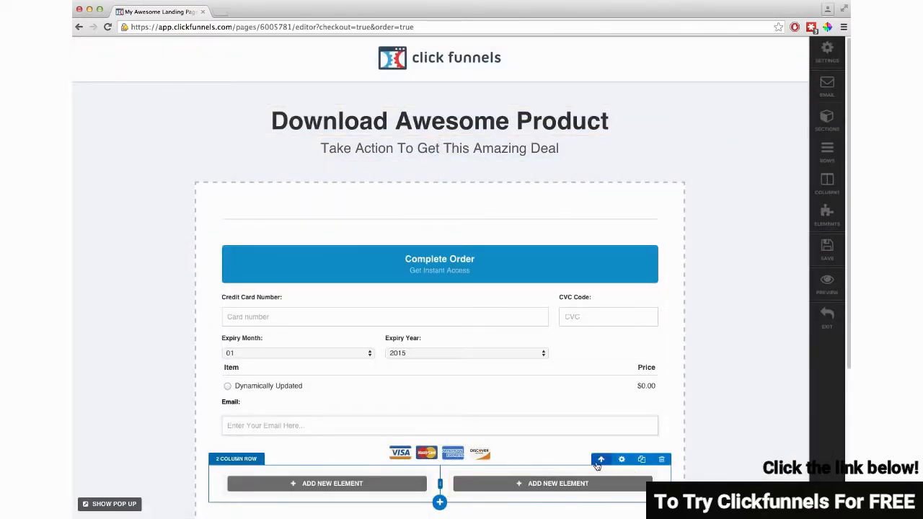
{"action": "left_click", "coordinate": [601, 456]}
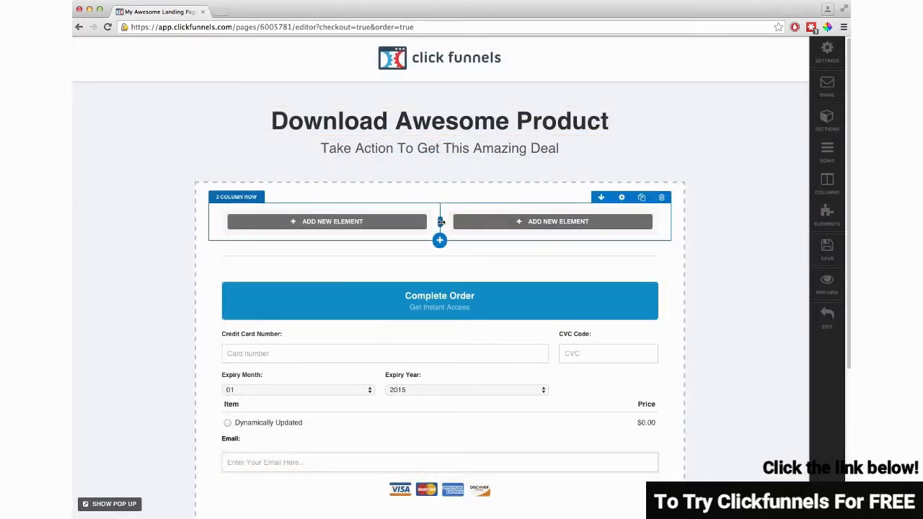
{"action": "left_click_drag", "start_coordinate": [444, 225], "coordinate": [476, 223]}
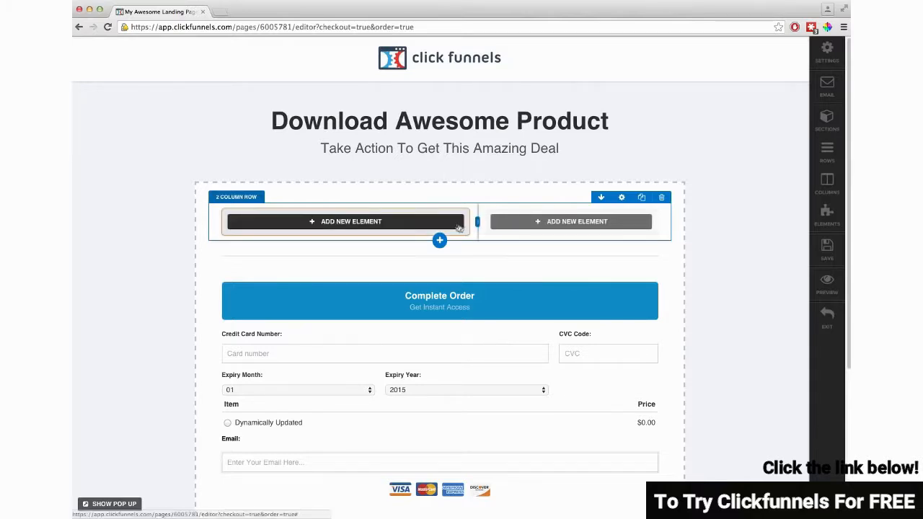
Add a video element to the left column of the new row
{"action": "left_click", "coordinate": [444, 223]}
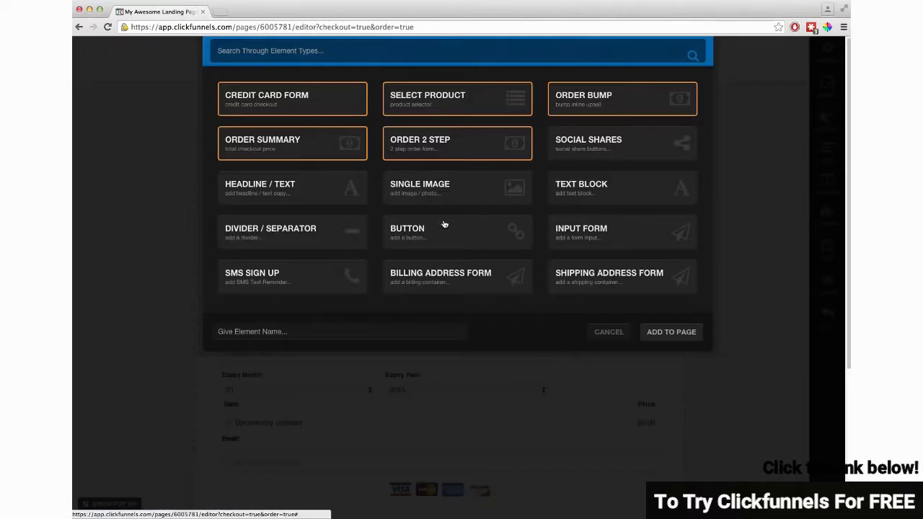
{"action": "scroll", "coordinate": [454, 242], "scroll_direction": "down", "scroll_amount": 3}
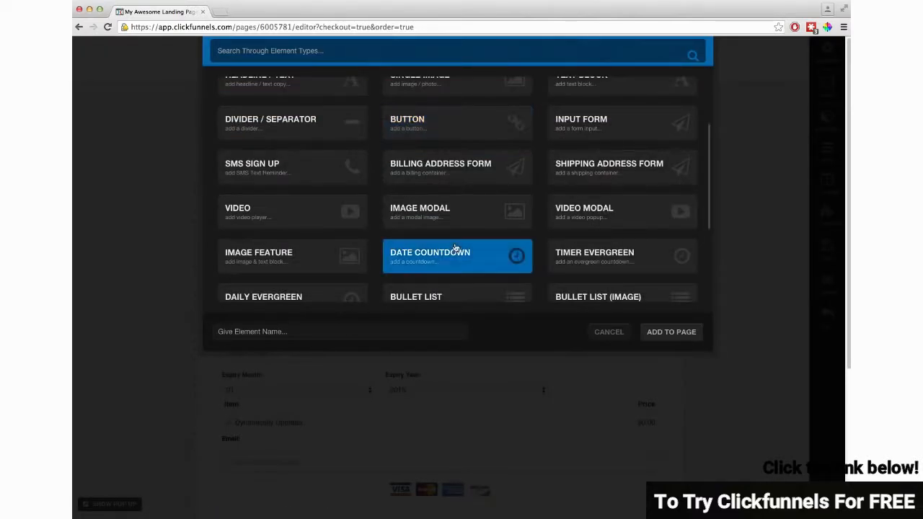
{"action": "left_click", "coordinate": [278, 221]}
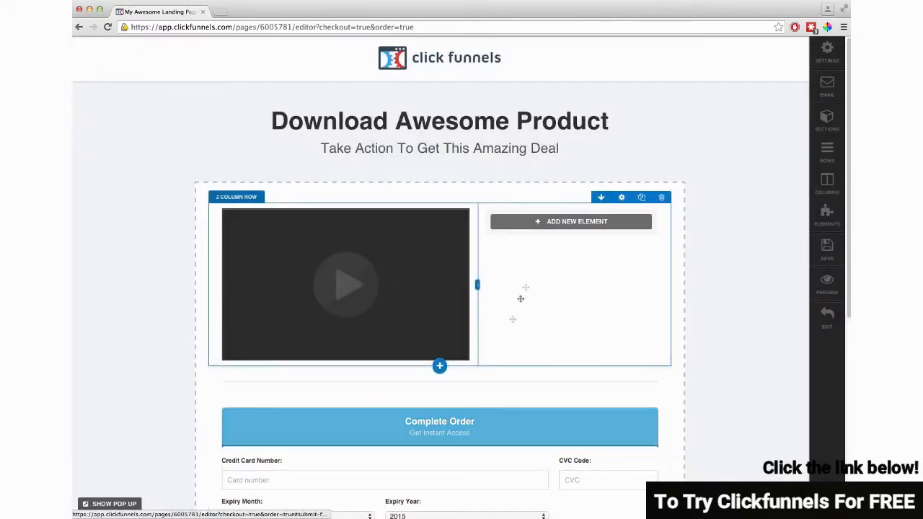
Move the product selector, credit card fields, email field, Complete Order button and card logos into the column beside the video
{"action": "left_click_drag", "start_coordinate": [520, 298], "coordinate": [563, 234]}
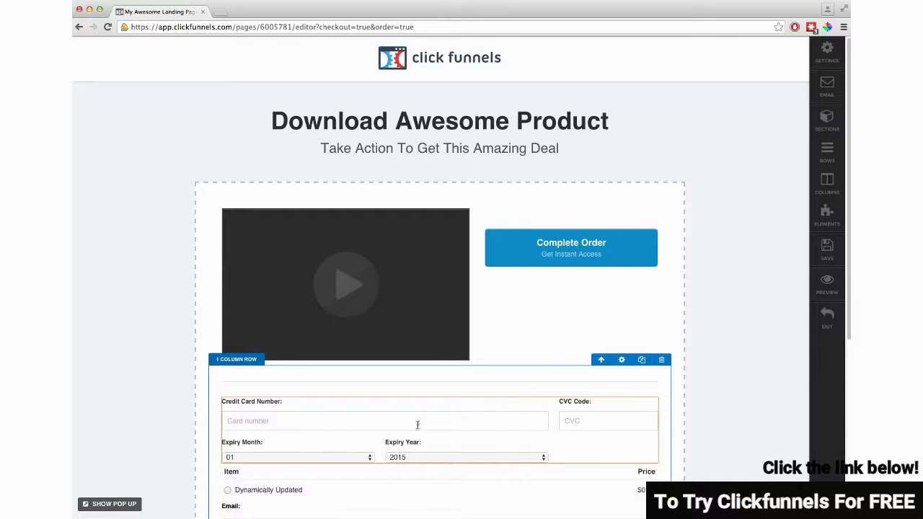
{"action": "left_click_drag", "start_coordinate": [417, 425], "coordinate": [552, 239]}
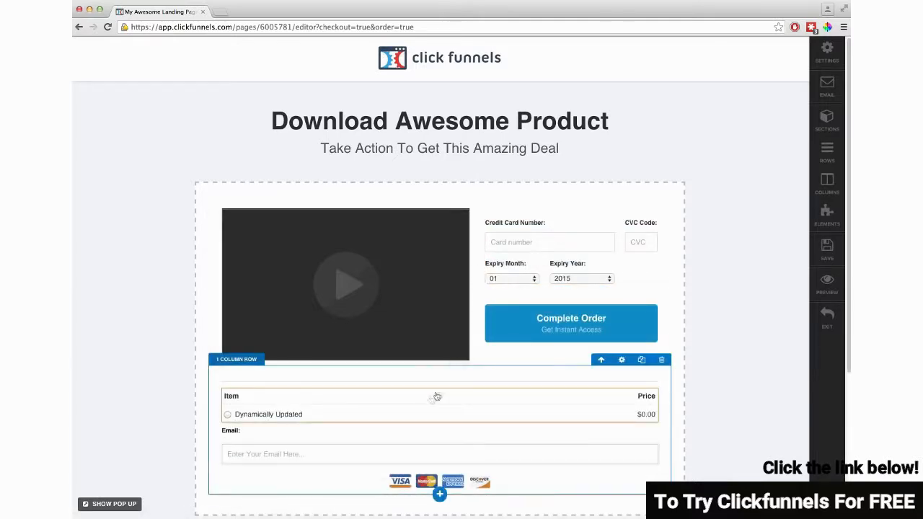
{"action": "left_click_drag", "start_coordinate": [437, 397], "coordinate": [573, 229]}
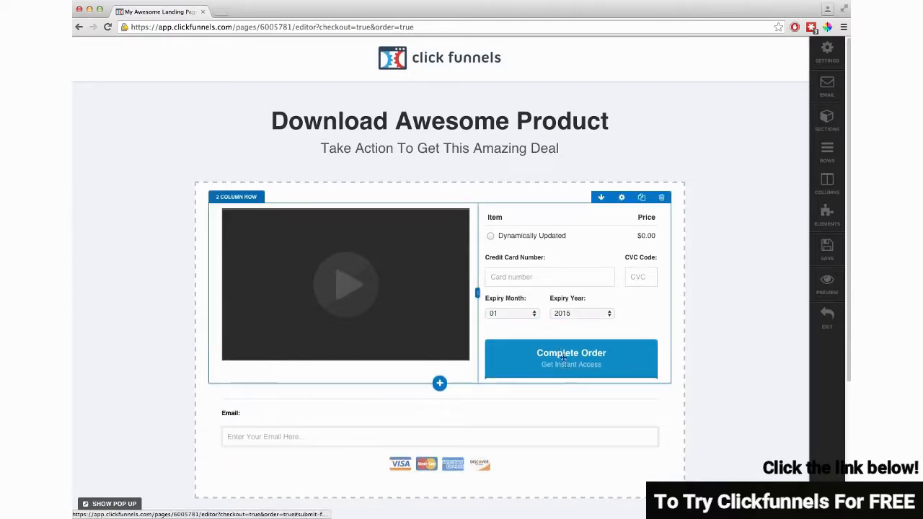
{"action": "left_click_drag", "start_coordinate": [563, 357], "coordinate": [566, 386]}
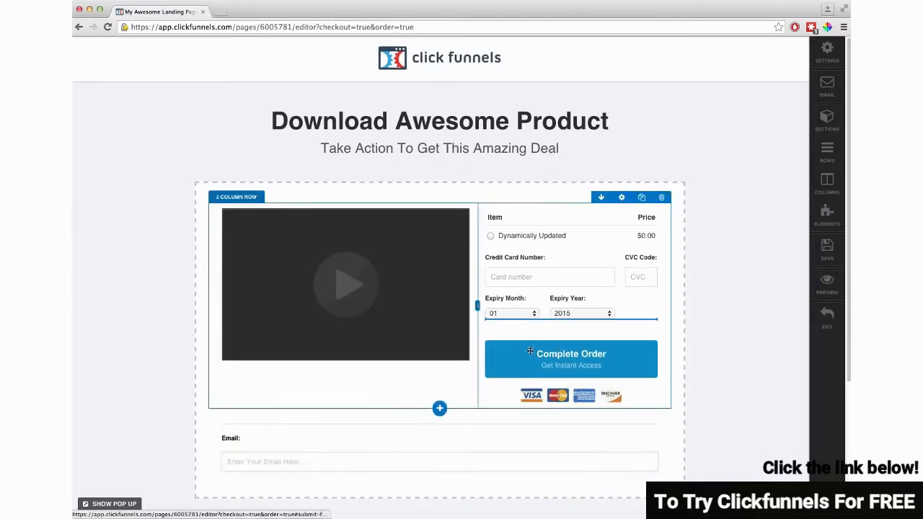
{"action": "left_click_drag", "start_coordinate": [529, 351], "coordinate": [539, 330]}
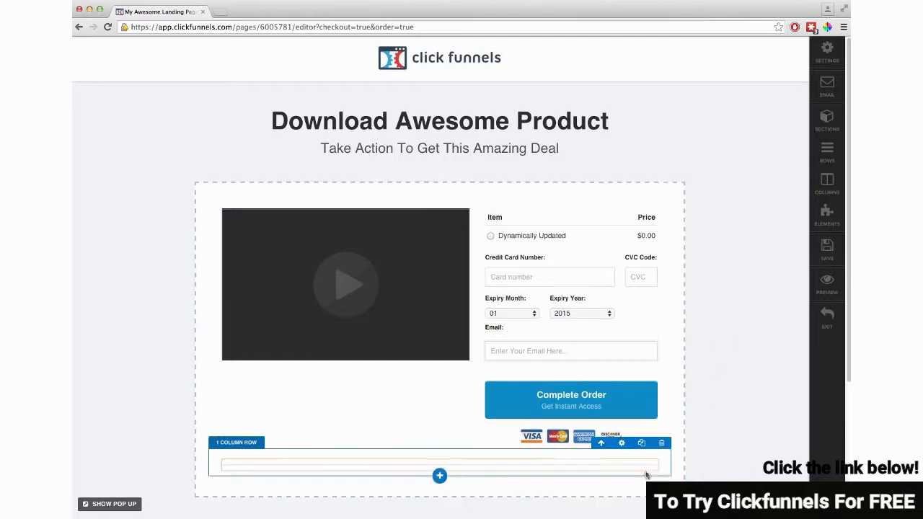
Move the 30 Day Guarantee and Secure Payment blocks from the footer into a new two-column row beneath the order form
{"action": "scroll", "coordinate": [618, 362], "scroll_direction": "down", "scroll_amount": 4}
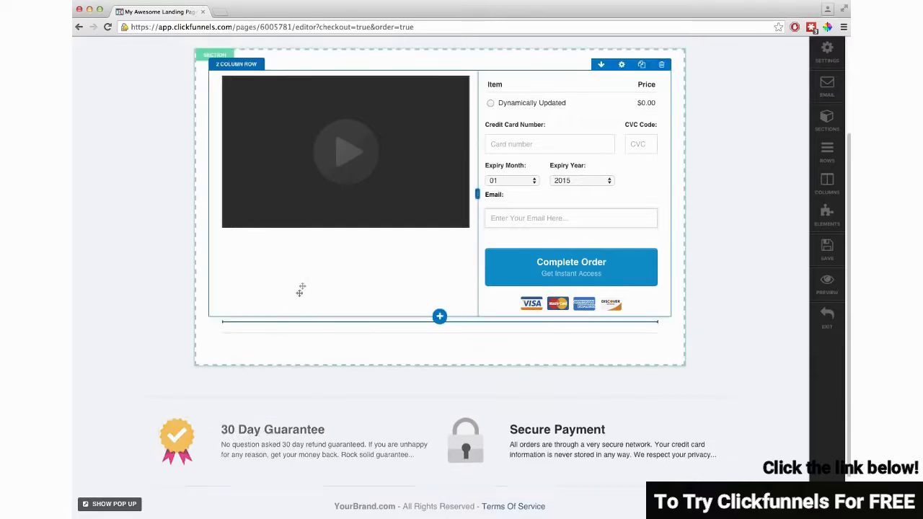
{"action": "left_click_drag", "start_coordinate": [326, 244], "coordinate": [377, 323]}
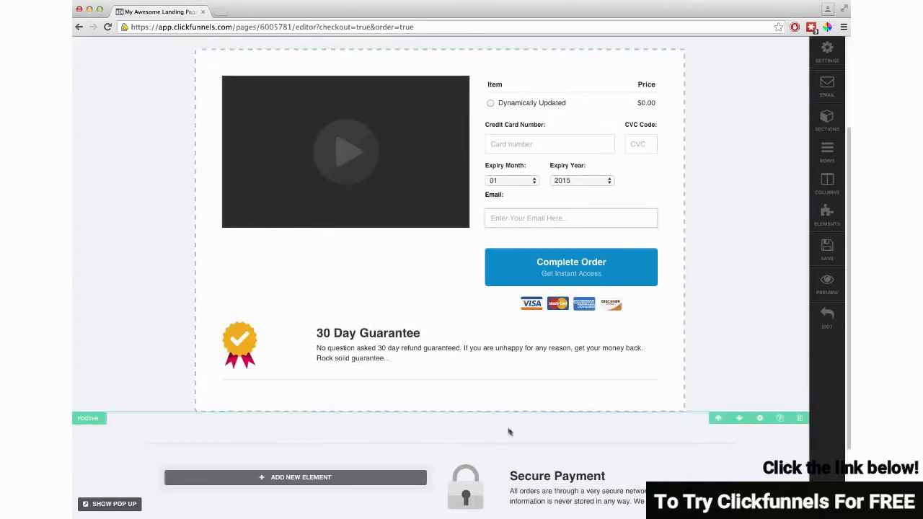
{"action": "left_click", "coordinate": [439, 390]}
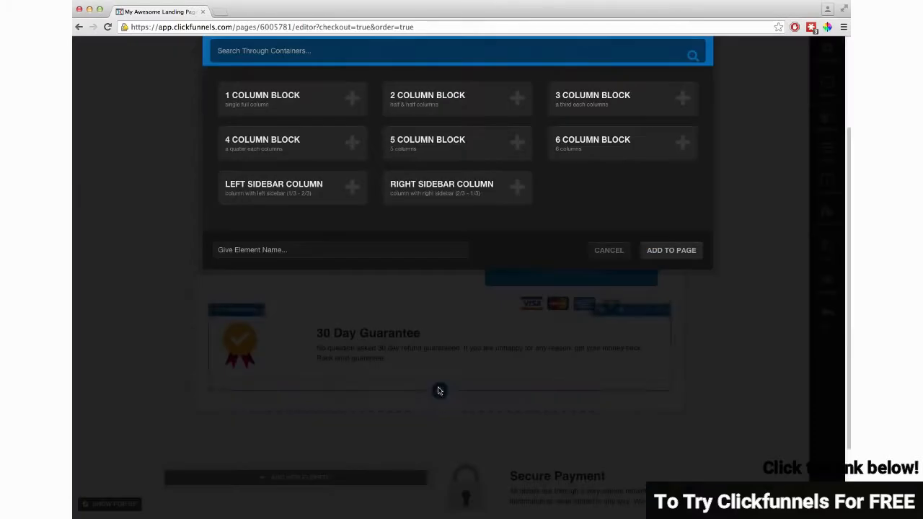
{"action": "left_click", "coordinate": [427, 94]}
{"action": "left_click_drag", "start_coordinate": [380, 333], "coordinate": [358, 403]}
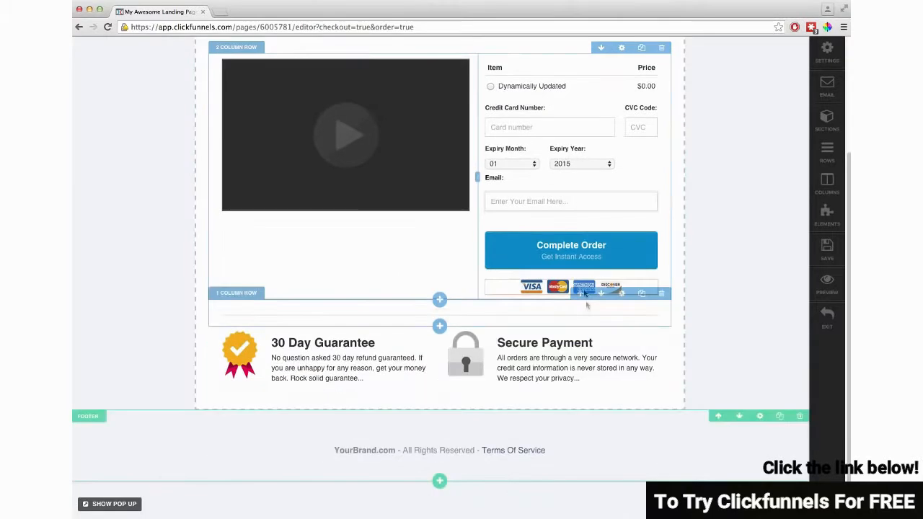
Add a Daily Evergreen countdown element beneath the video
{"action": "scroll", "coordinate": [414, 285], "scroll_direction": "up", "scroll_amount": 3}
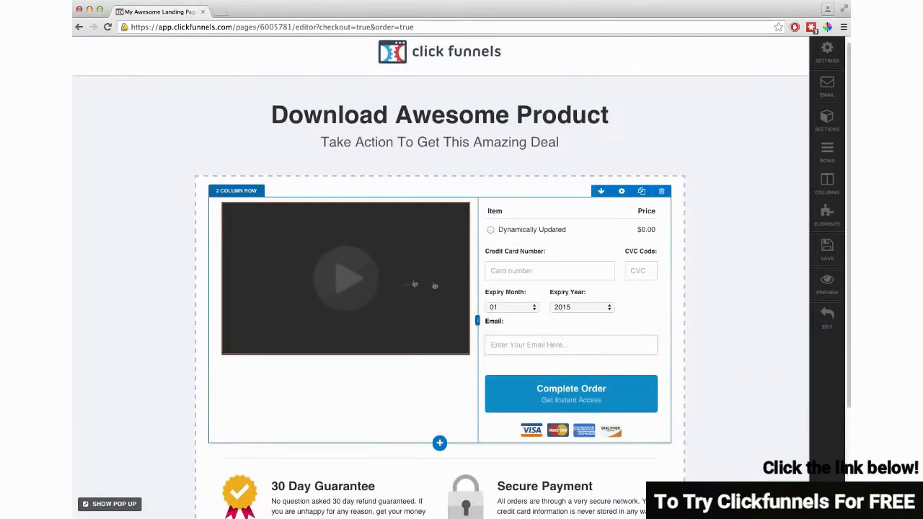
{"action": "left_click", "coordinate": [346, 356]}
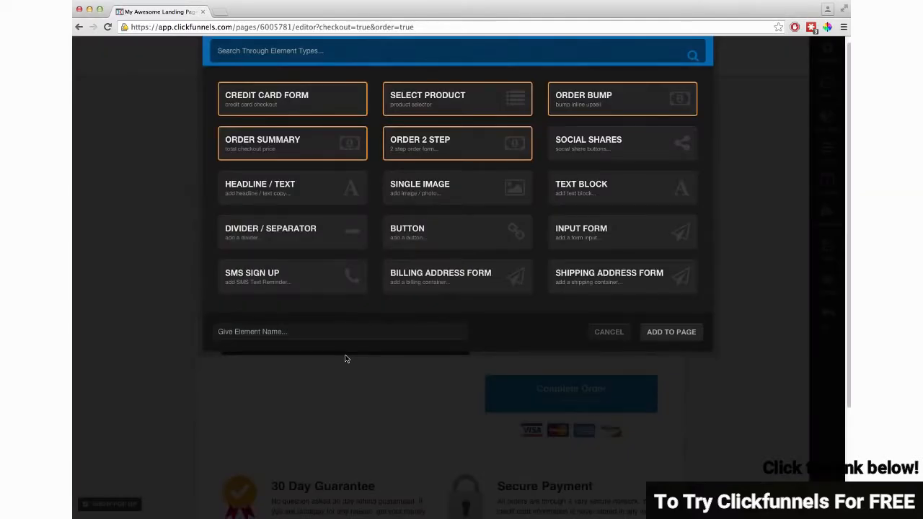
{"action": "scroll", "coordinate": [343, 214], "scroll_direction": "down", "scroll_amount": 5}
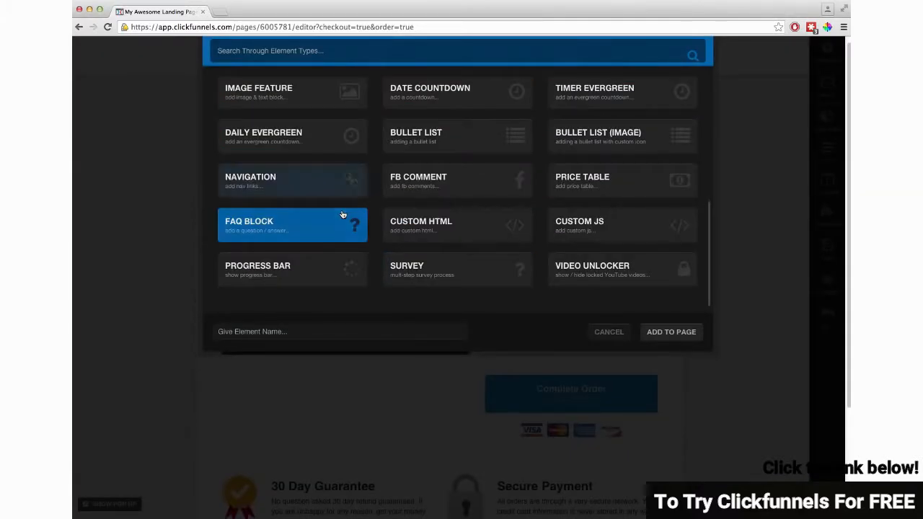
{"action": "left_click", "coordinate": [298, 134]}
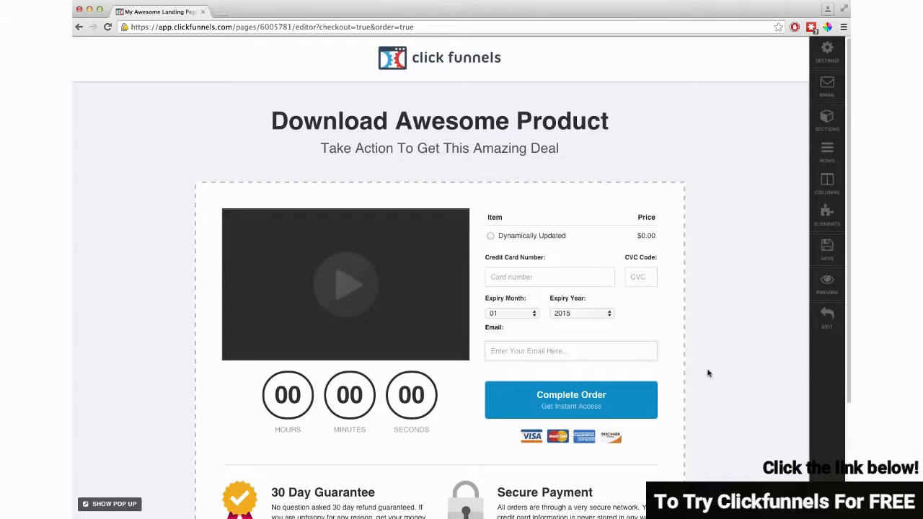
Add a one-column row with a progress bar beneath the video and order form, and move that row above them
{"action": "scroll", "coordinate": [708, 374], "scroll_direction": "down", "scroll_amount": 3}
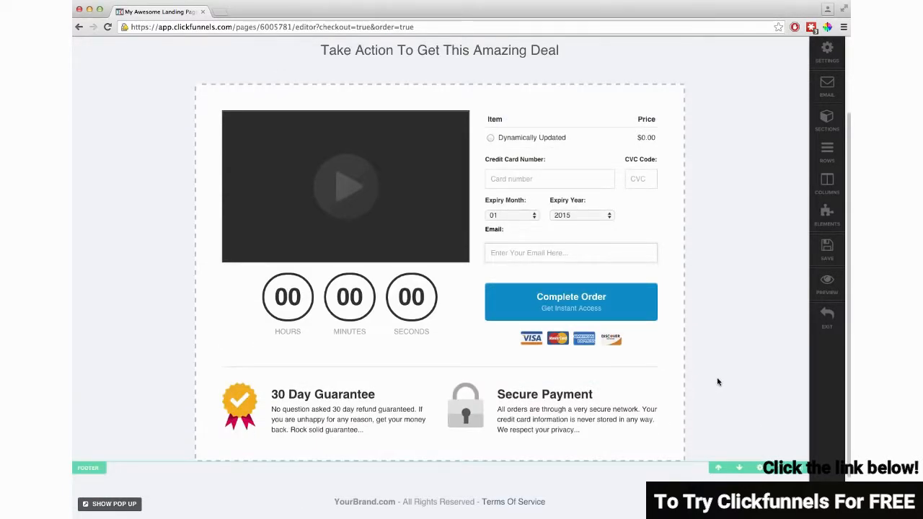
{"action": "scroll", "coordinate": [718, 382], "scroll_direction": "up", "scroll_amount": 3}
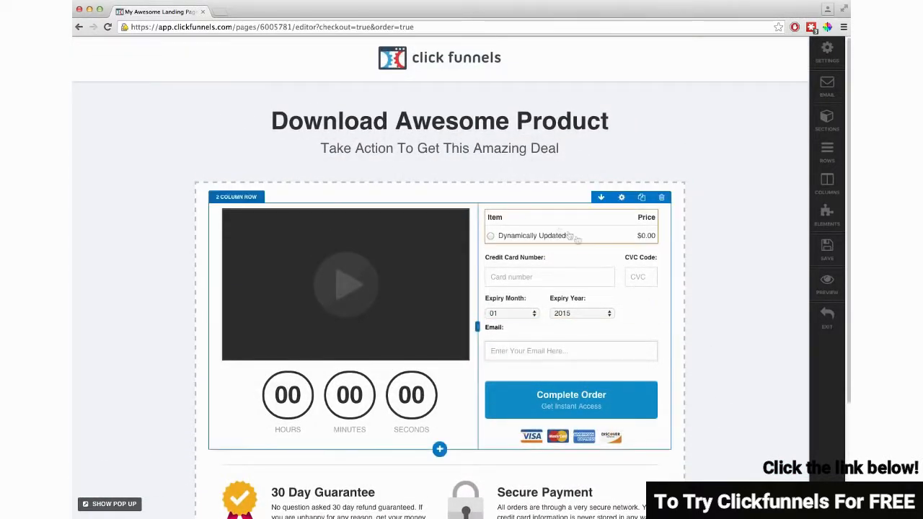
{"action": "left_click", "coordinate": [441, 450]}
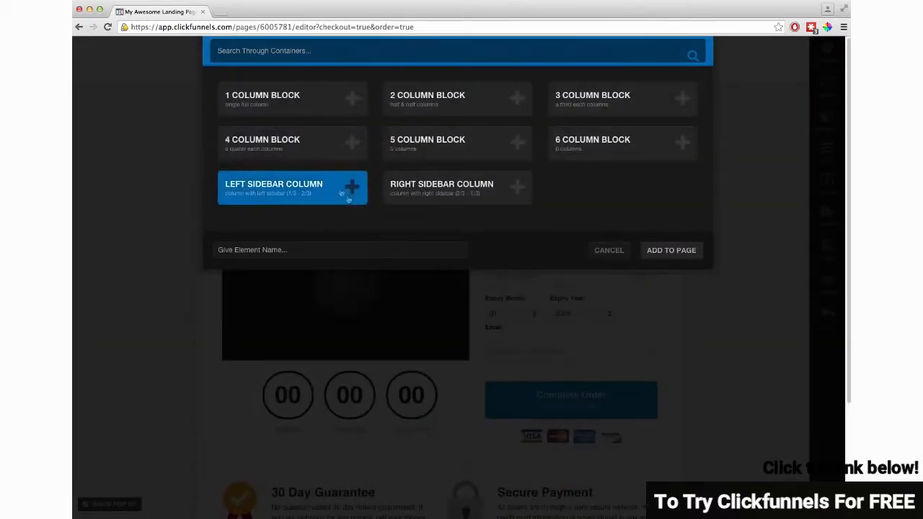
{"action": "left_click", "coordinate": [291, 110]}
{"action": "left_click", "coordinate": [439, 466]}
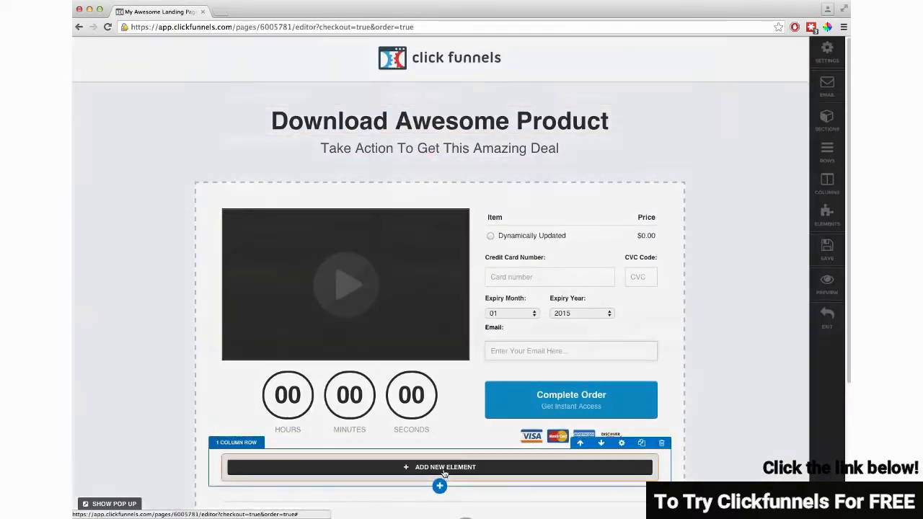
{"action": "scroll", "coordinate": [408, 228], "scroll_direction": "down", "scroll_amount": 5}
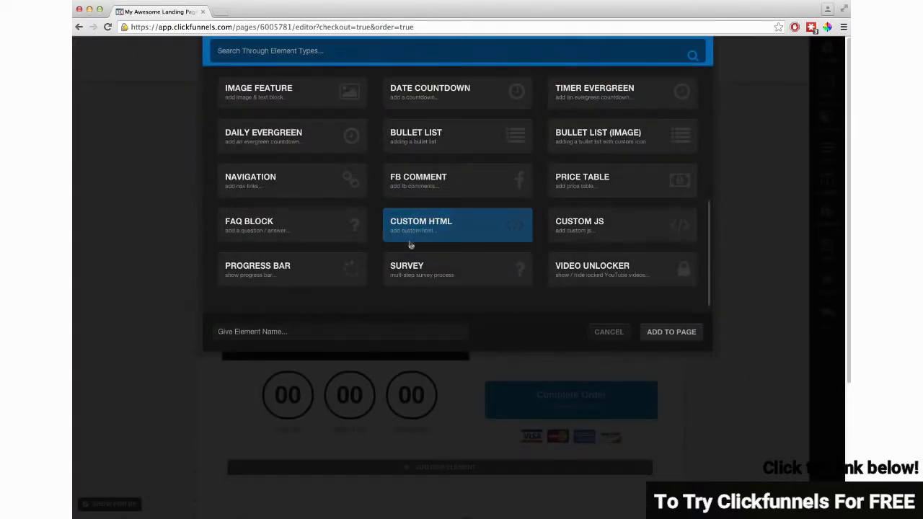
{"action": "left_click", "coordinate": [296, 270]}
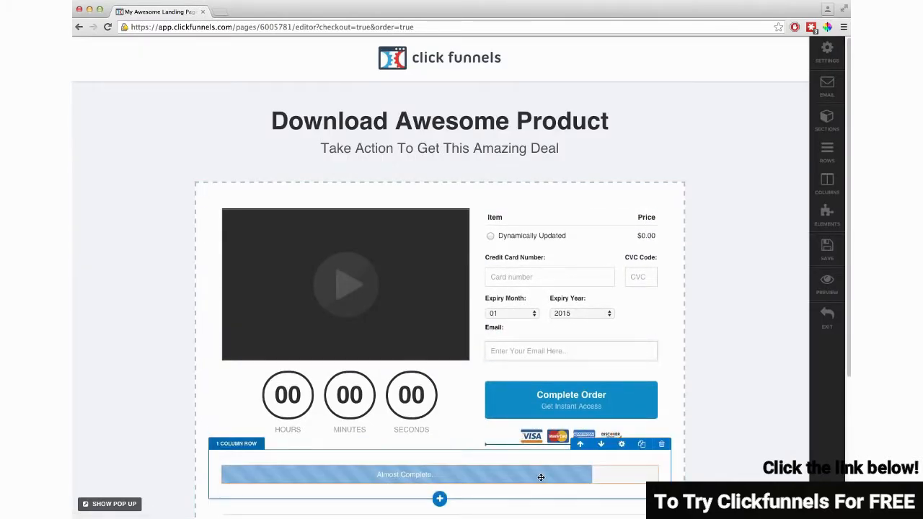
{"action": "left_click", "coordinate": [579, 443]}
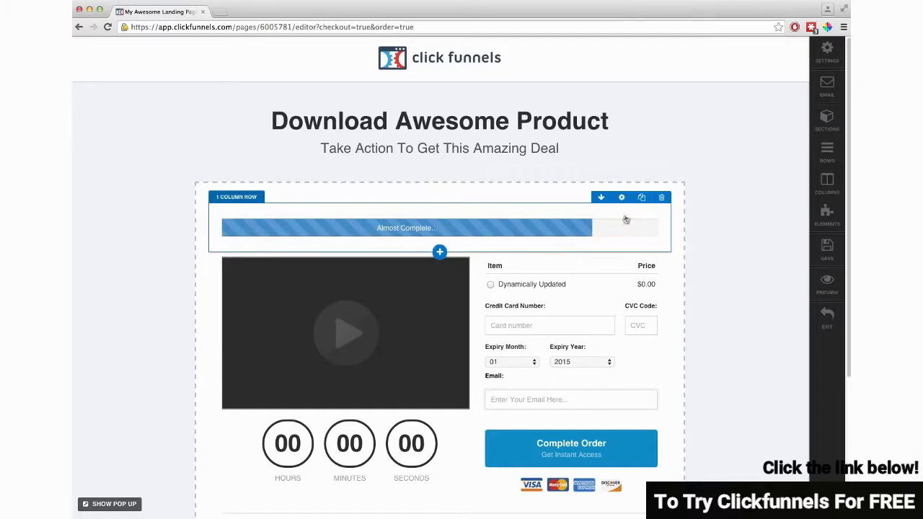
Try placing the progress bar directly beneath the page's subheadline, and return it to its row above the video
{"action": "left_click", "coordinate": [649, 228]}
{"action": "left_click", "coordinate": [558, 177]}
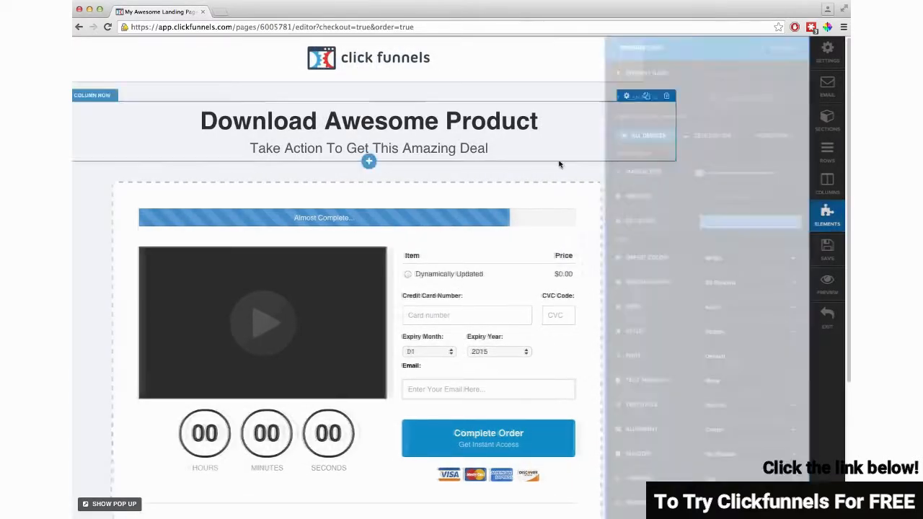
{"action": "left_click_drag", "start_coordinate": [578, 214], "coordinate": [523, 156]}
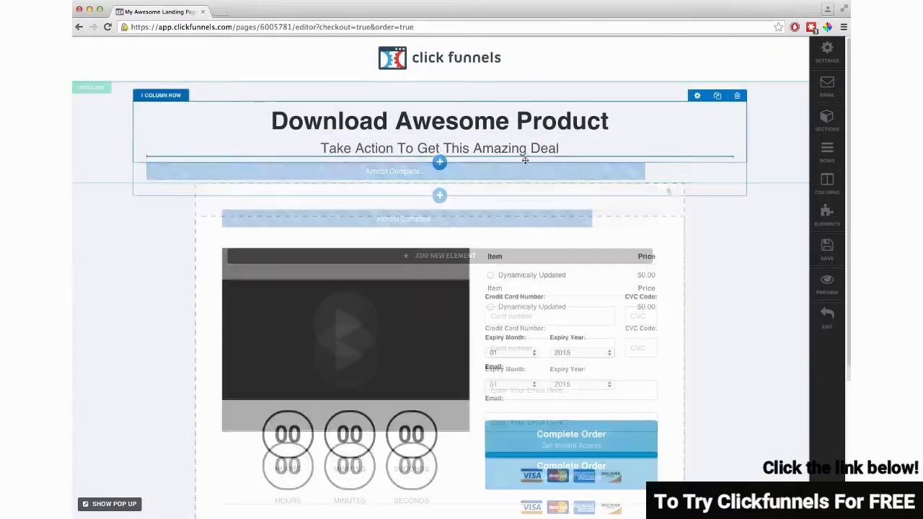
{"action": "left_click_drag", "start_coordinate": [589, 256], "coordinate": [589, 257]}
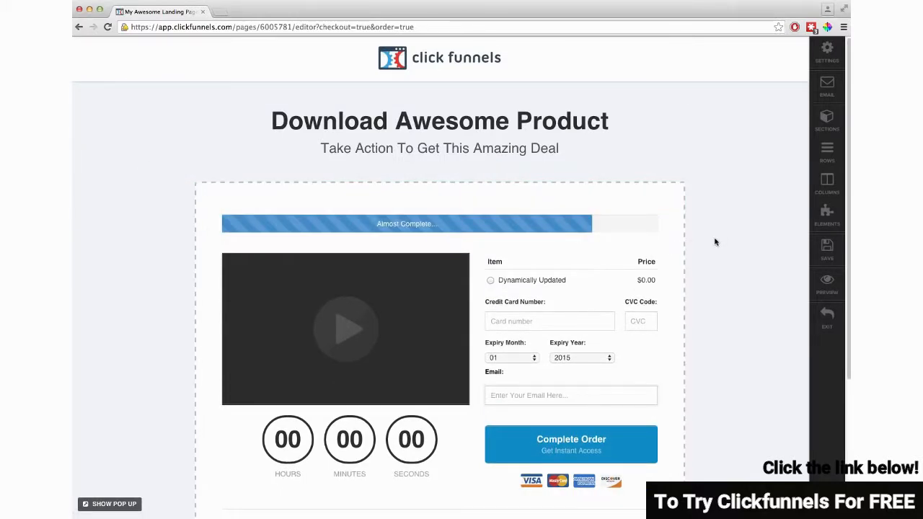
Review the order form page's layout from header to footer in the editor and in a live preview
{"action": "scroll", "coordinate": [754, 288], "scroll_direction": "down", "scroll_amount": 1}
{"action": "scroll", "coordinate": [756, 296], "scroll_direction": "down", "scroll_amount": 3}
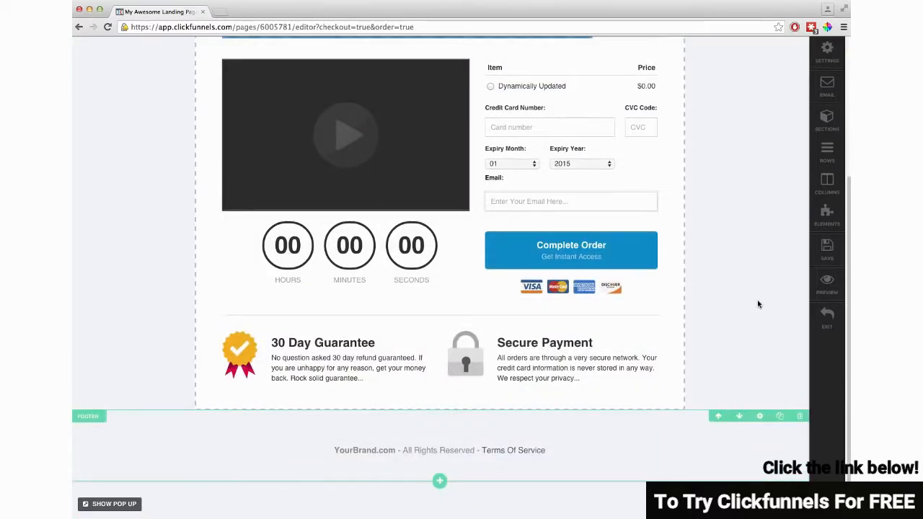
{"action": "scroll", "coordinate": [756, 303], "scroll_direction": "up", "scroll_amount": 5}
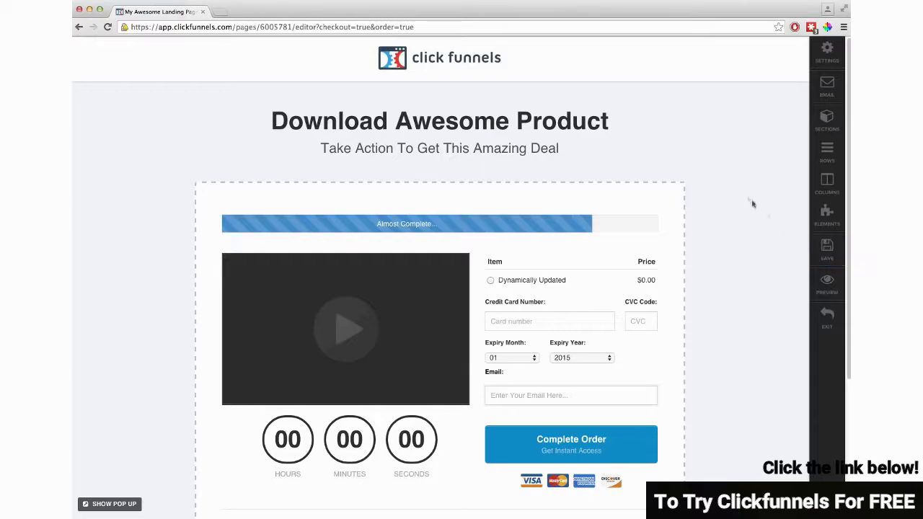
{"action": "scroll", "coordinate": [742, 257], "scroll_direction": "down", "scroll_amount": 1}
{"action": "left_click", "coordinate": [815, 282]}
{"action": "scroll", "coordinate": [810, 281], "scroll_direction": "down", "scroll_amount": 4}
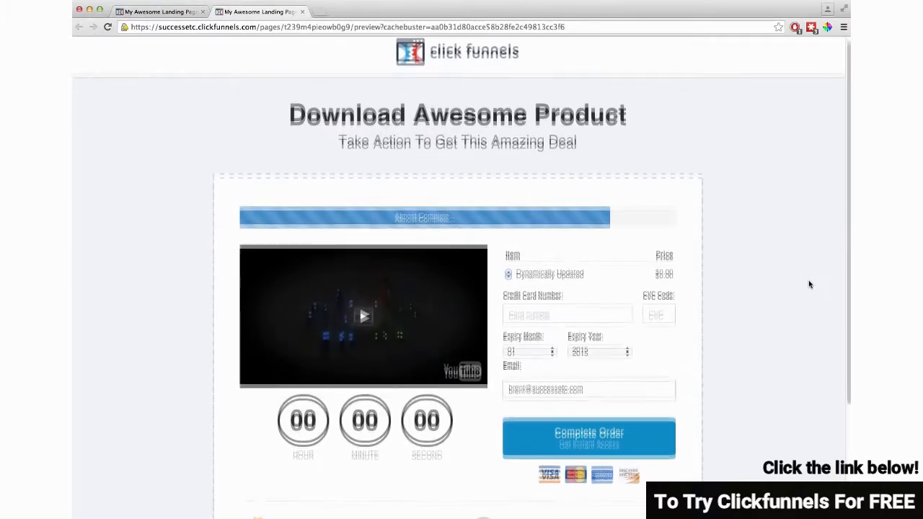
{"action": "scroll", "coordinate": [809, 286], "scroll_direction": "up", "scroll_amount": 4}
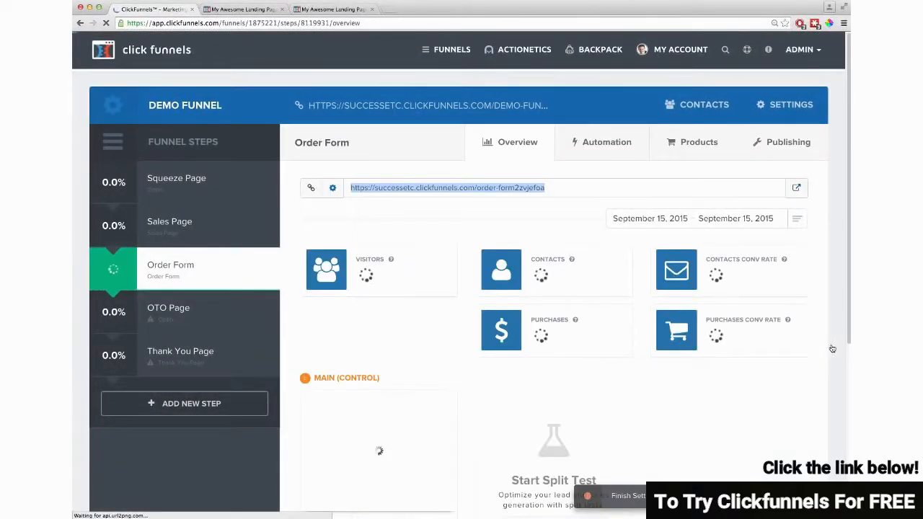
Assign the OTO Page 2 template from the one-click upsell sales templates to the OTO Page step
{"action": "left_click", "coordinate": [180, 309]}
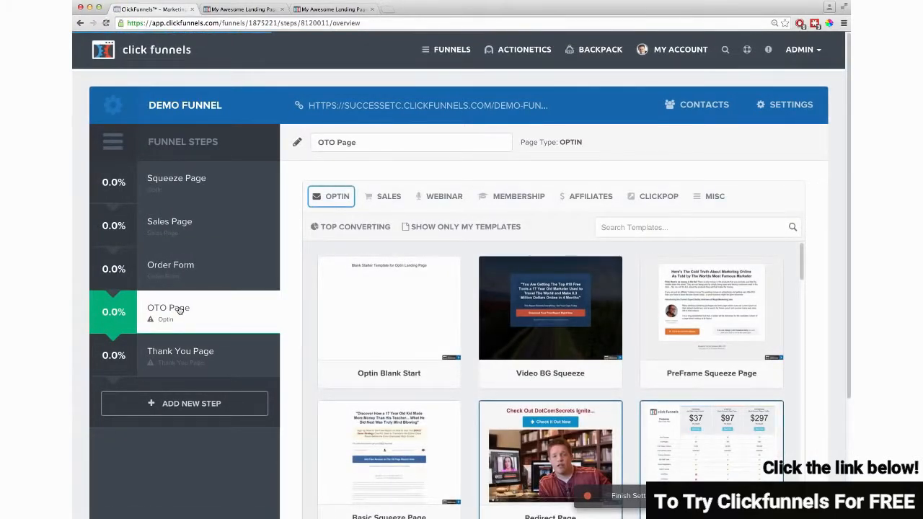
{"action": "left_click", "coordinate": [383, 196]}
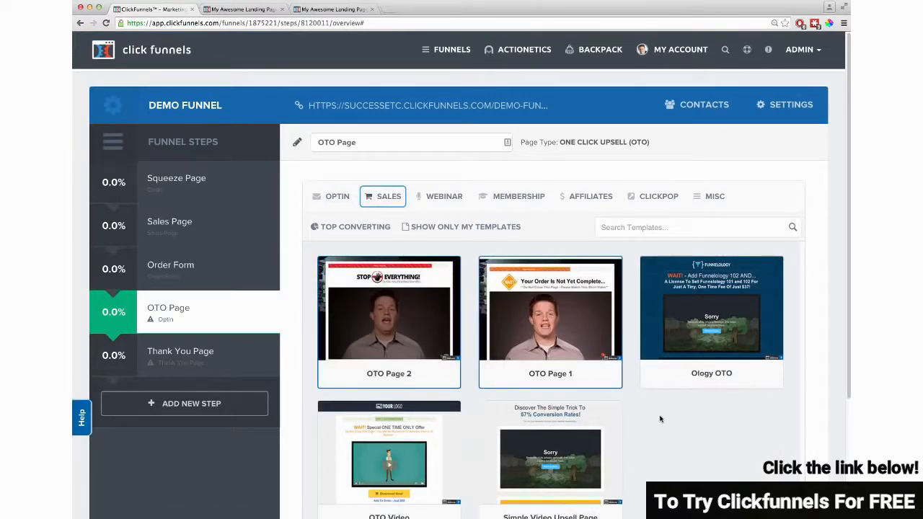
{"action": "mouse_move", "coordinate": [405, 309]}
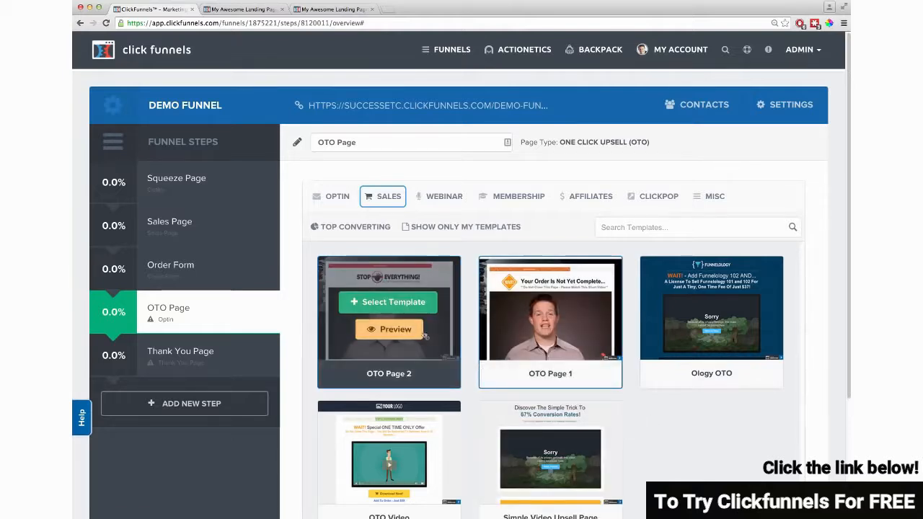
{"action": "left_click", "coordinate": [398, 306]}
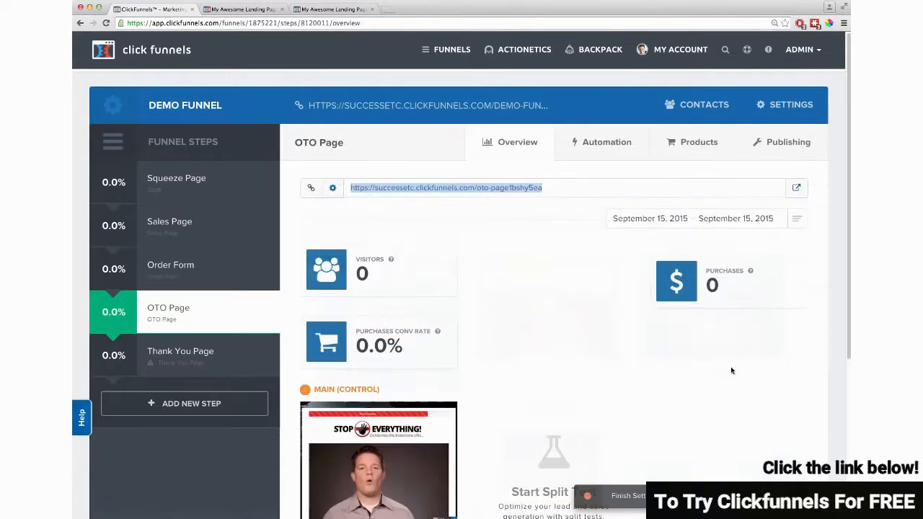
Browse the Misc and Optin Thank You templates for the Thank You Page step
{"action": "left_click", "coordinate": [181, 352]}
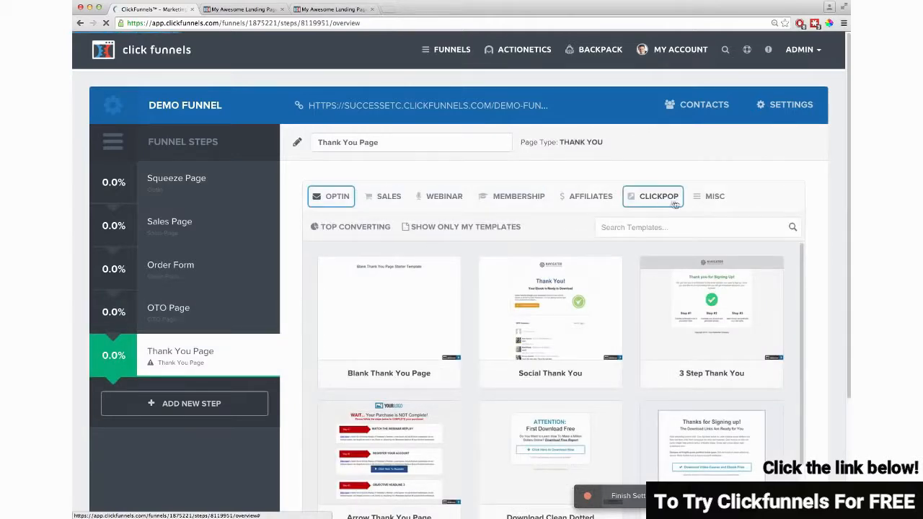
{"action": "left_click", "coordinate": [707, 200]}
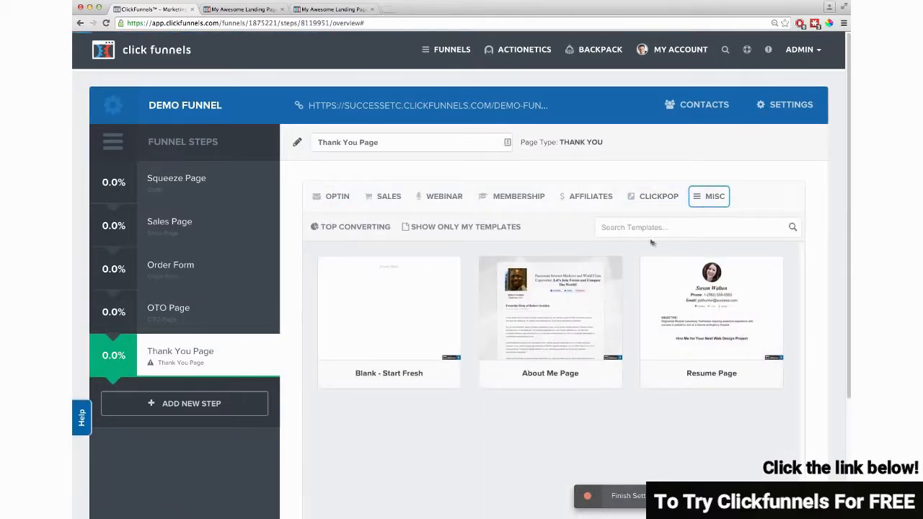
{"action": "mouse_move", "coordinate": [344, 196]}
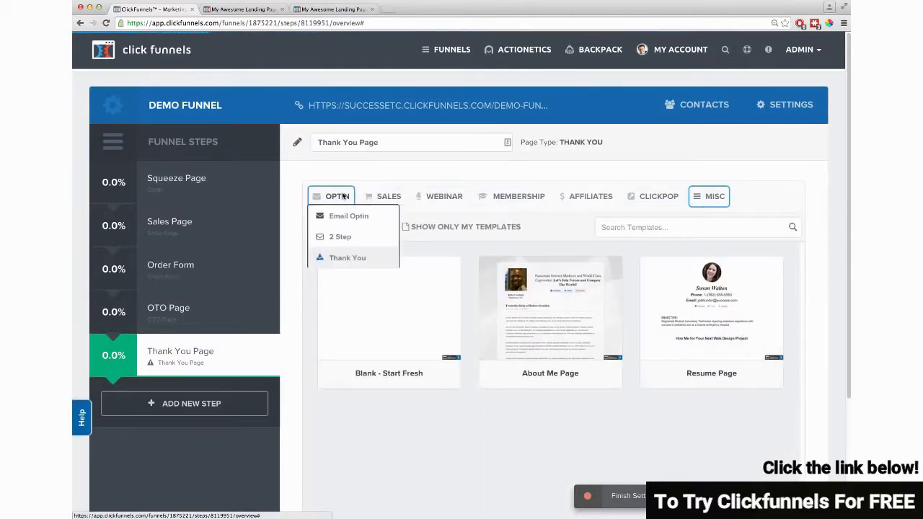
{"action": "left_click", "coordinate": [344, 258]}
{"action": "scroll", "coordinate": [442, 342], "scroll_direction": "down", "scroll_amount": 1}
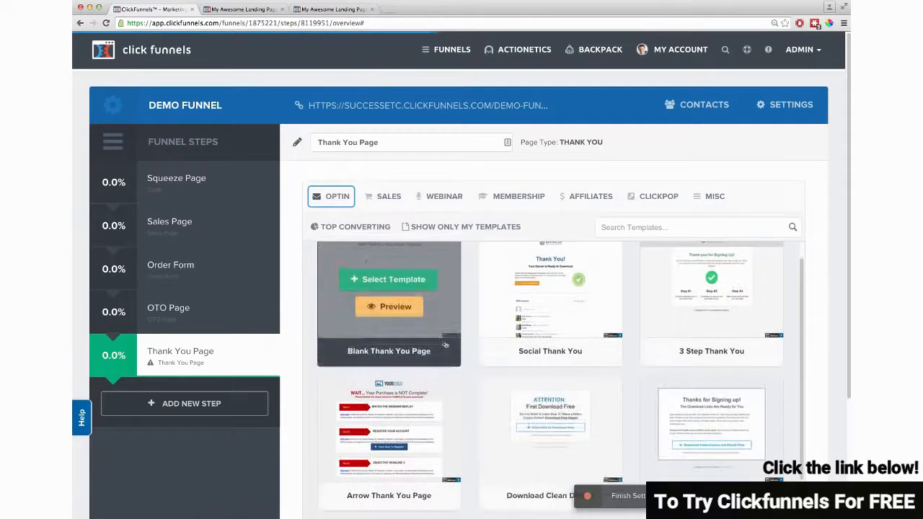